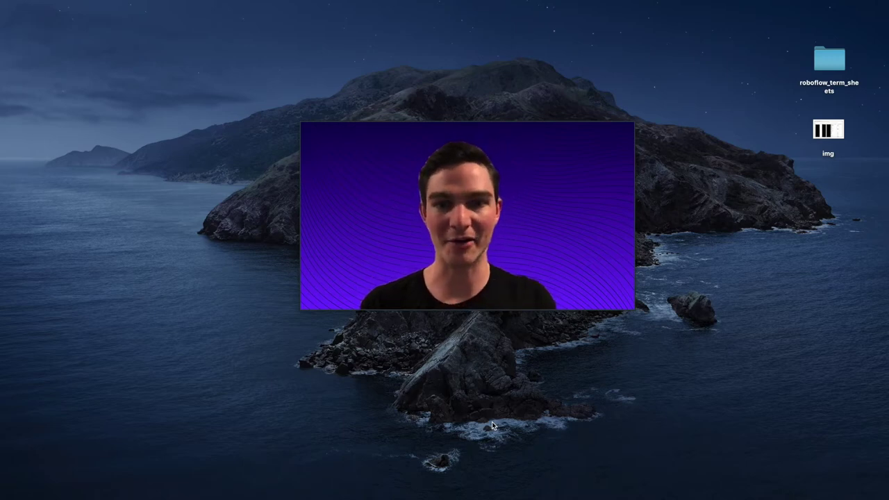
Switch to the browser showing paint.wtf, then shrink the floating video window and place it beside the list of prompts.
key("ctrl+Left")
left_click_drag(453, 125, 706, 147)
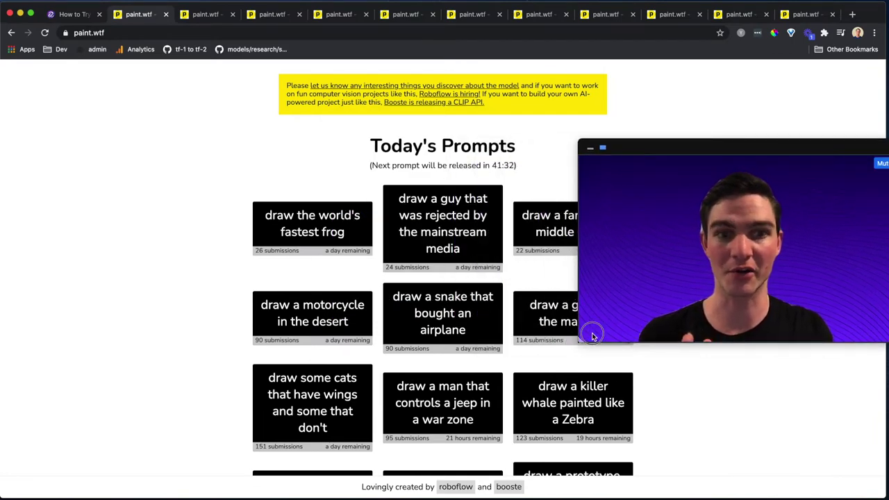
left_click_drag(592, 336, 662, 296)
left_click_drag(746, 153, 738, 130)
scroll(606, 164, "up", 3)
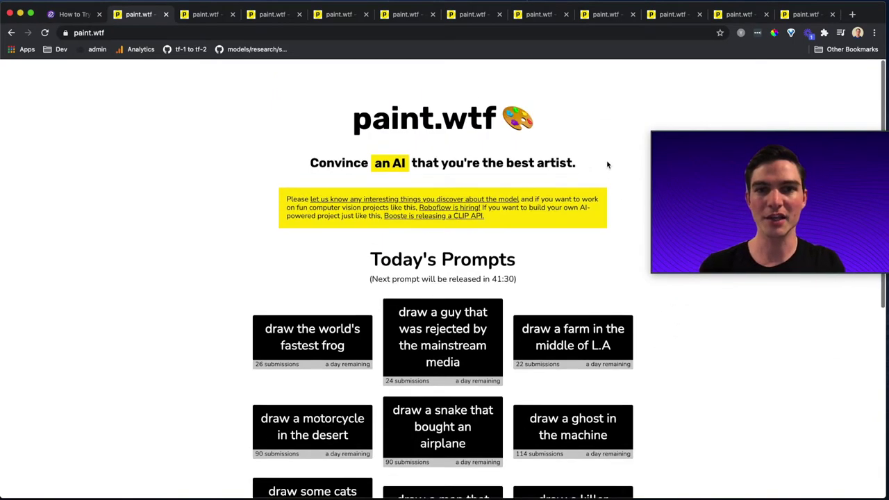
scroll(607, 164, "down", 1)
mouse_move(746, 111)
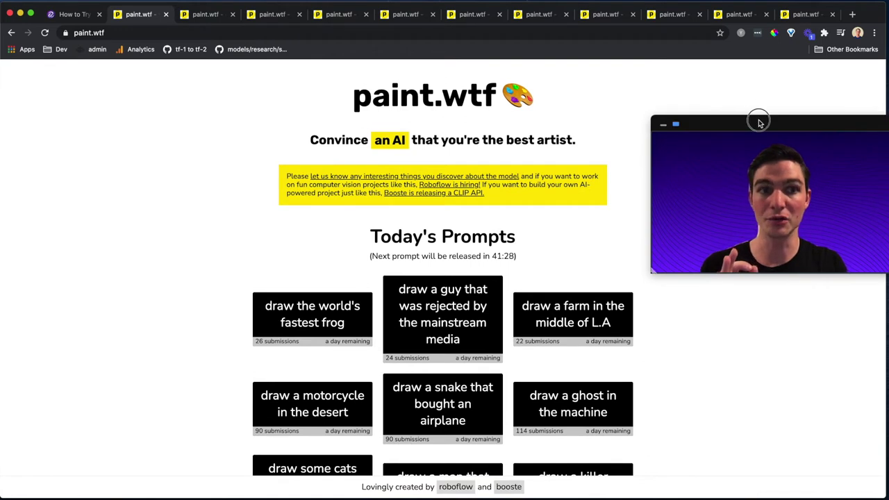
left_click_drag(760, 123, 736, 119)
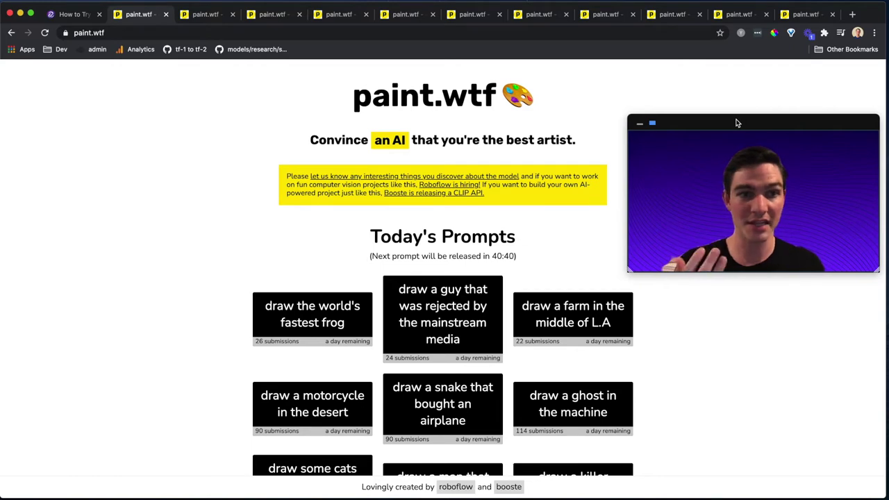
Look through today's drawing prompts, then open the current rankings and look over the whole list of leaderboards.
scroll(588, 264, "down", 1)
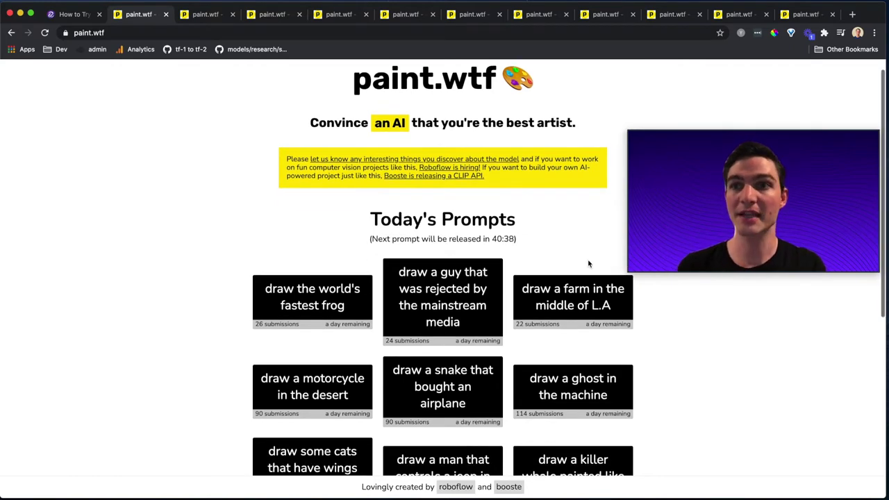
scroll(589, 264, "down", 5)
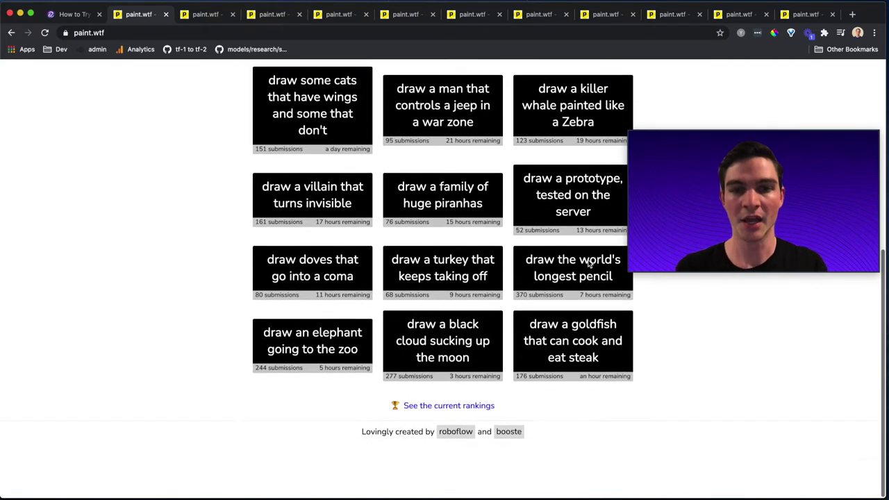
scroll(553, 326, "up", 5)
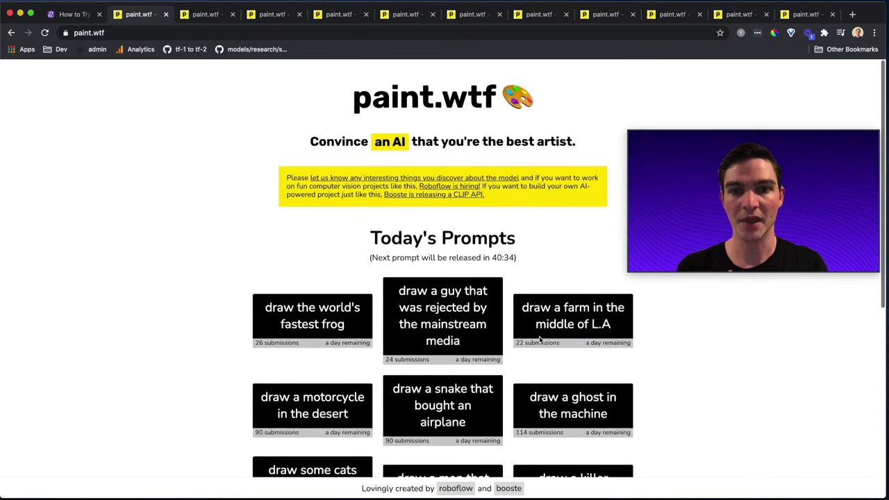
scroll(546, 334, "down", 5)
scroll(540, 341, "up", 1)
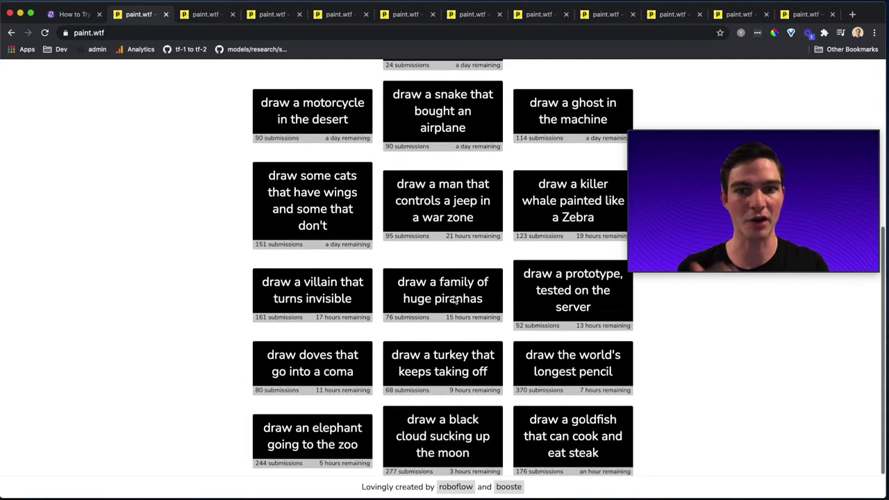
scroll(455, 299, "up", 2)
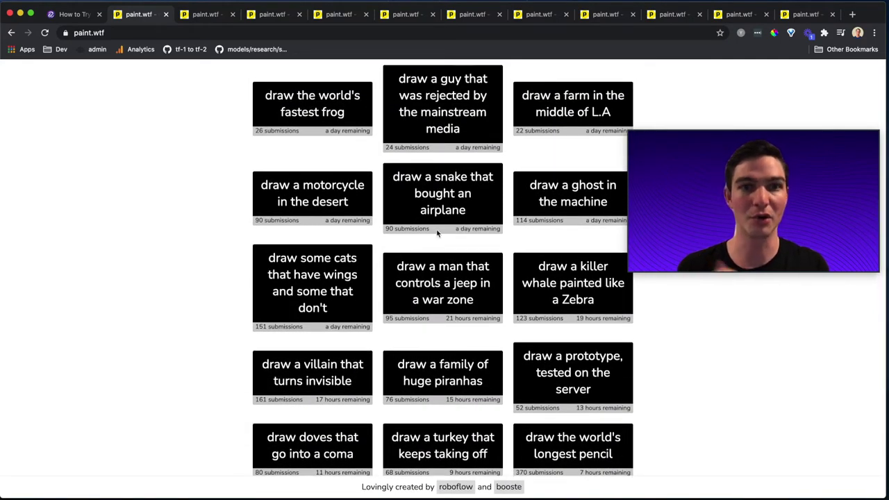
scroll(437, 234, "down", 3)
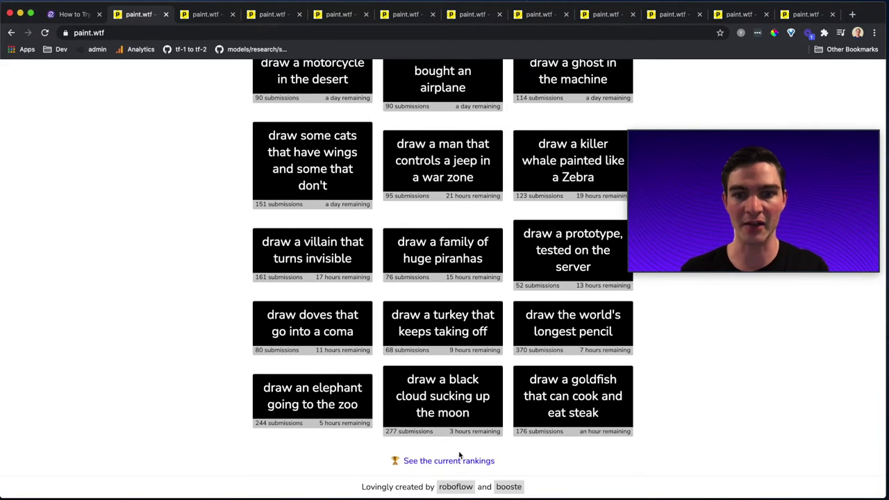
left_click(456, 460)
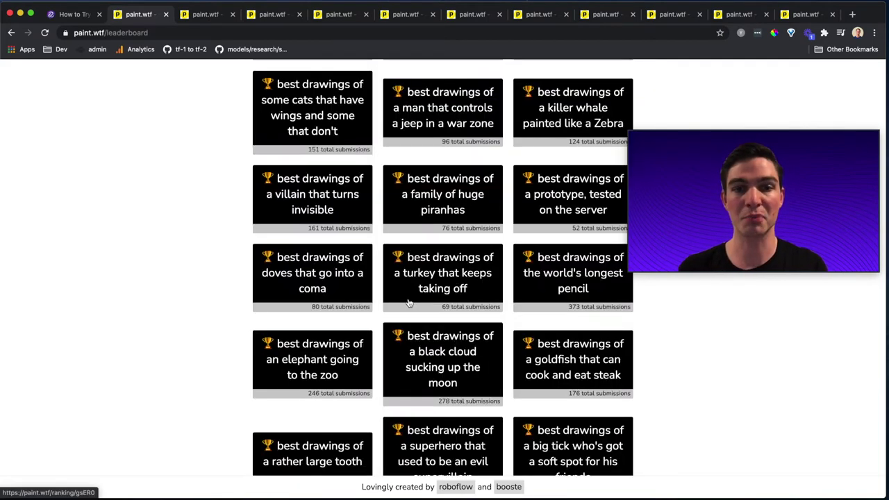
scroll(408, 301, "down", 10)
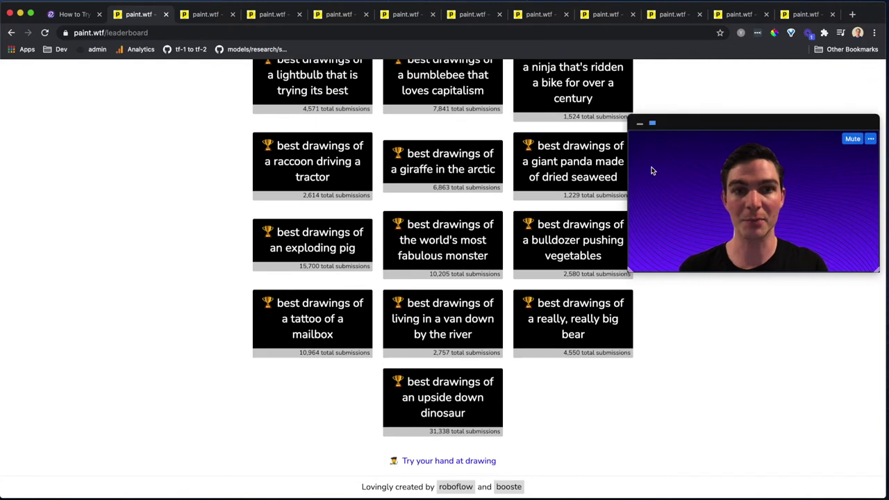
Shrink the floating video window and reposition it so it does not cover the ranking cards.
left_click_drag(669, 130, 692, 113)
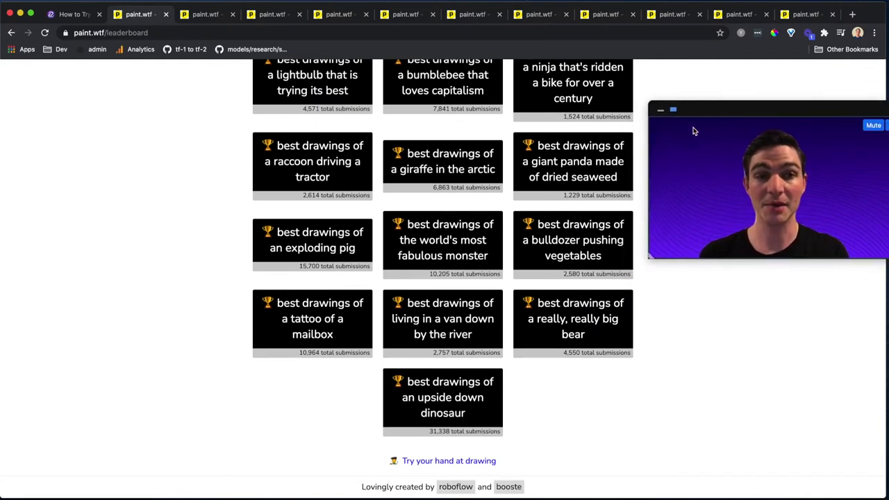
left_click(653, 246)
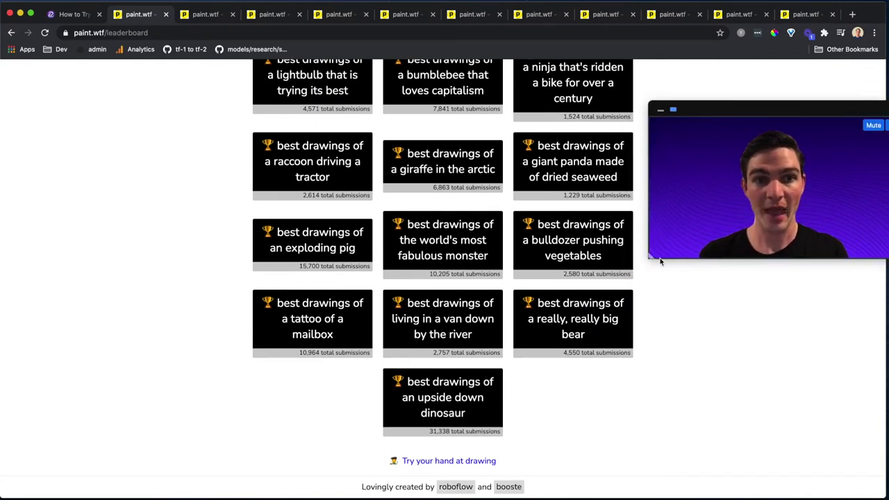
left_click(683, 242)
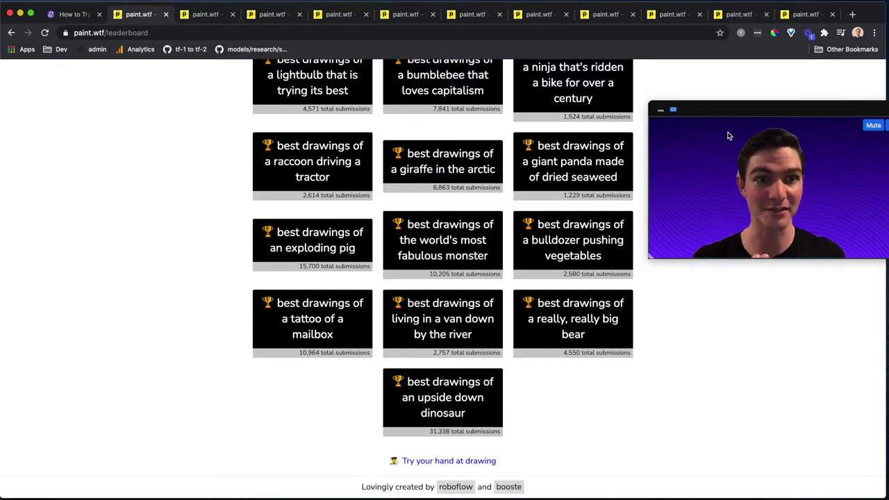
left_click_drag(733, 109, 729, 111)
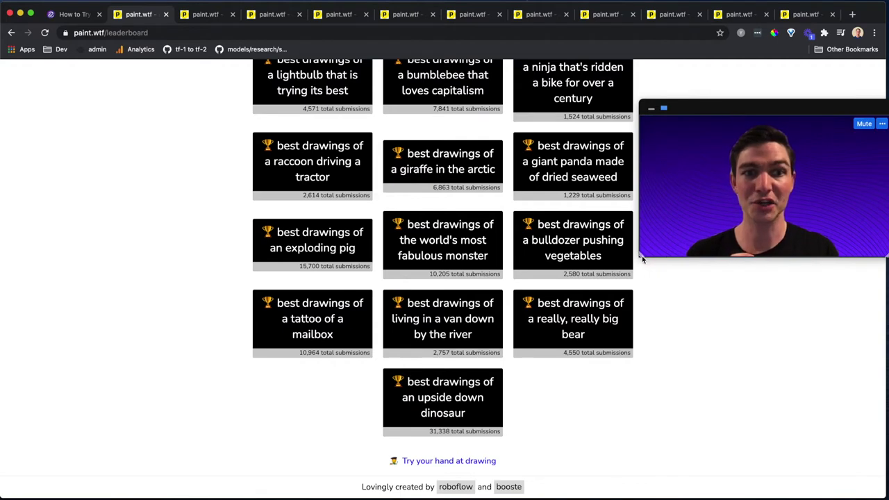
left_click_drag(641, 257, 663, 244)
left_click_drag(762, 112, 746, 113)
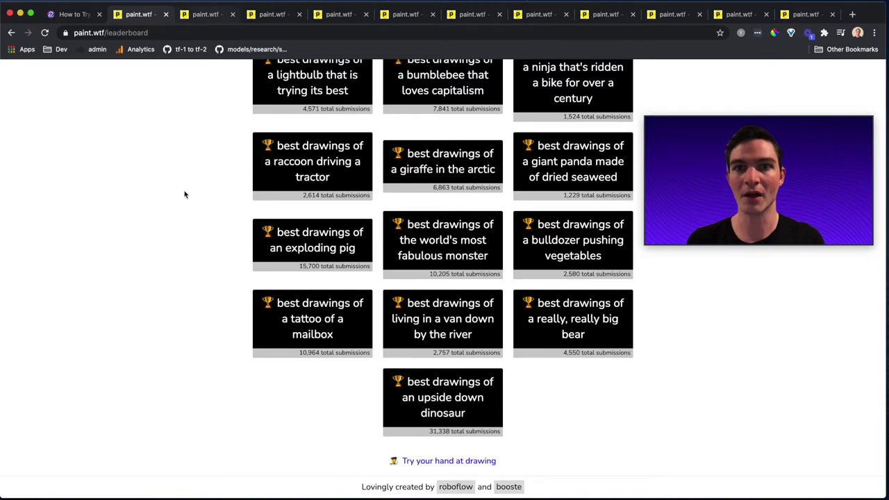
Bring up the top-ranked upside down dinosaur drawing and move the floating video window to the opposite side of it.
left_click(209, 14)
scroll(250, 153, "up", 3)
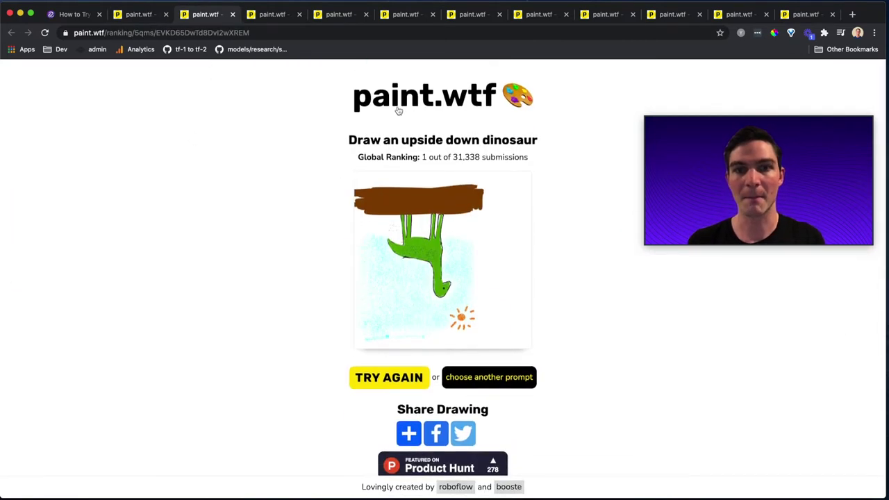
left_click_drag(737, 115, 154, 148)
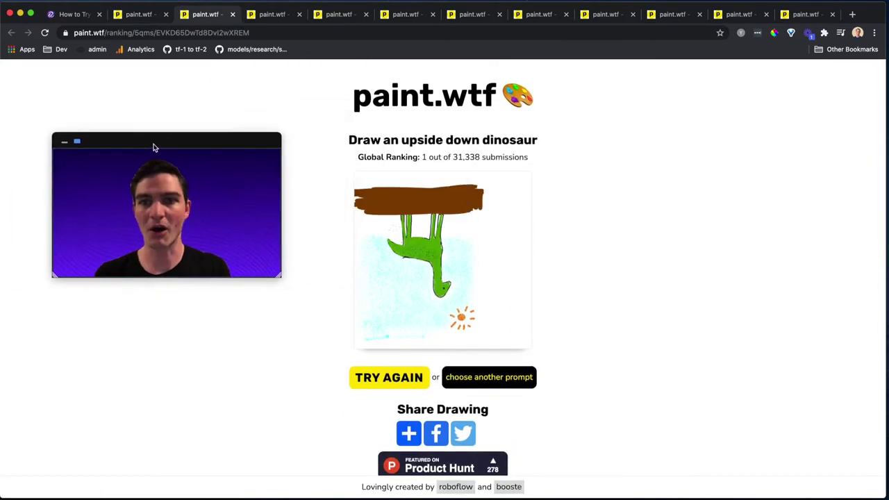
scroll(564, 198, "down", 2)
scroll(564, 197, "up", 2)
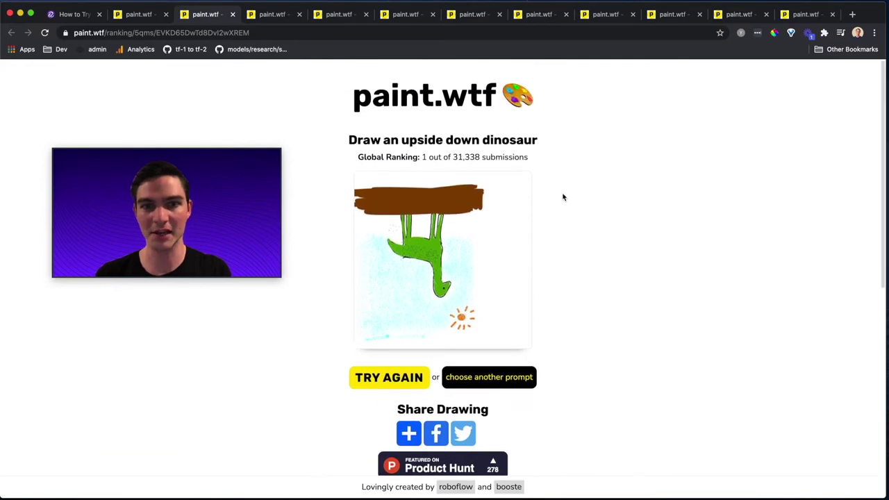
Open the 5th-, 9th- and 14th-ranked drawings from the upside down dinosaur leaderboard.
scroll(564, 197, "down", 4)
scroll(564, 197, "down", 3)
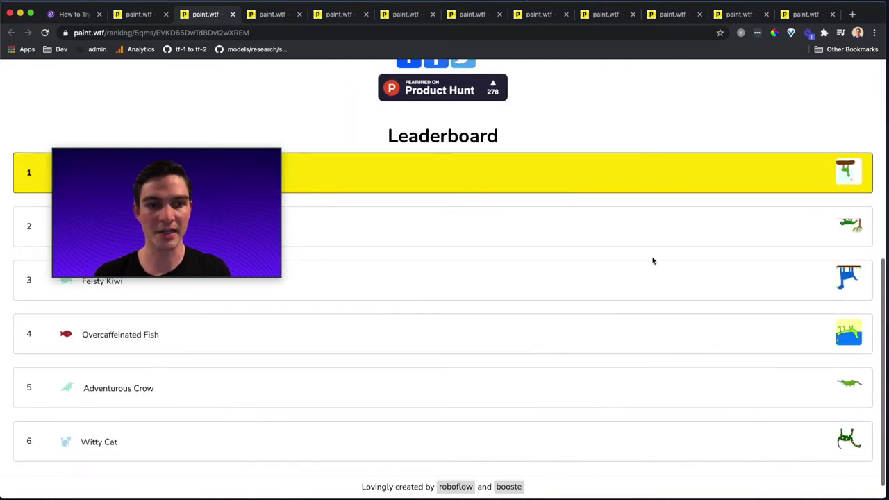
left_click(714, 387)
scroll(611, 305, "down", 10)
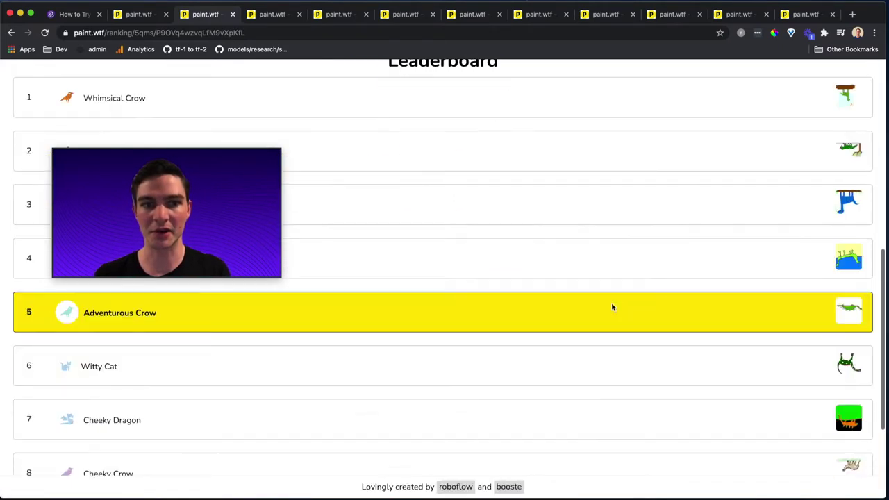
left_click(644, 352)
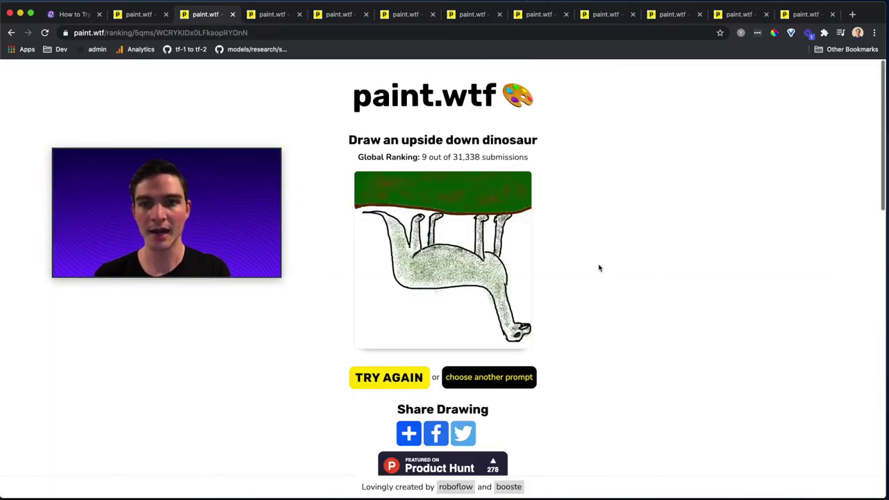
scroll(600, 269, "down", 5)
scroll(599, 269, "down", 8)
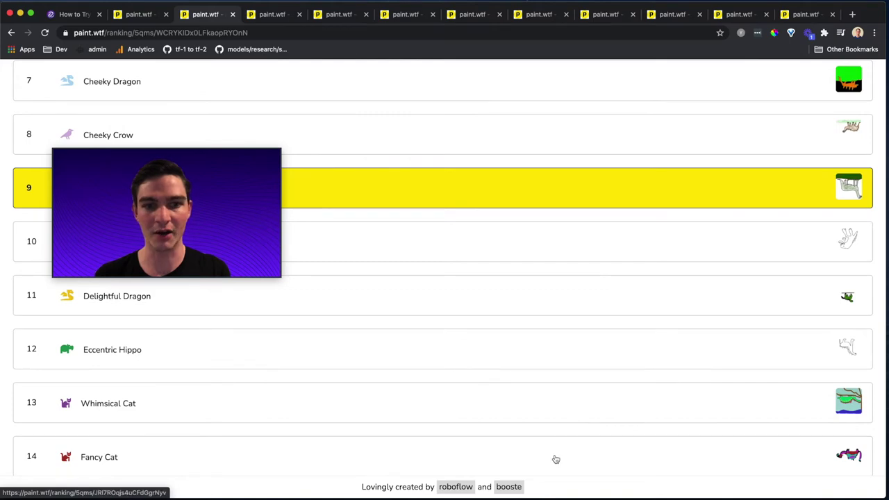
left_click(554, 459)
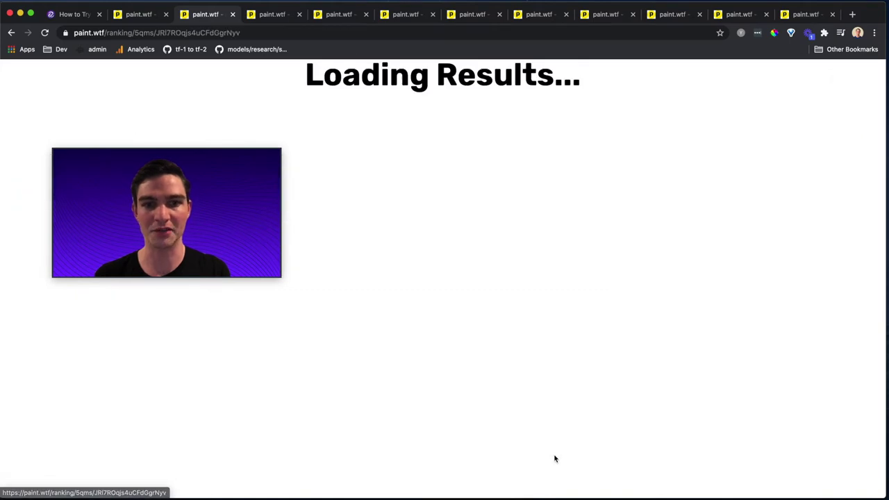
View the top-ranked tattoo of a mailbox drawing, then open the 4th-ranked and another entry from its leaderboard.
left_click(265, 14)
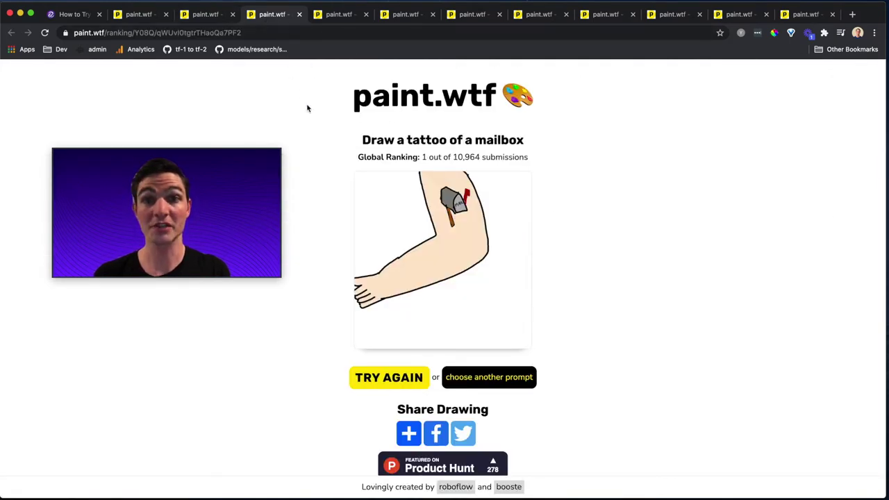
scroll(313, 165, "down", 10)
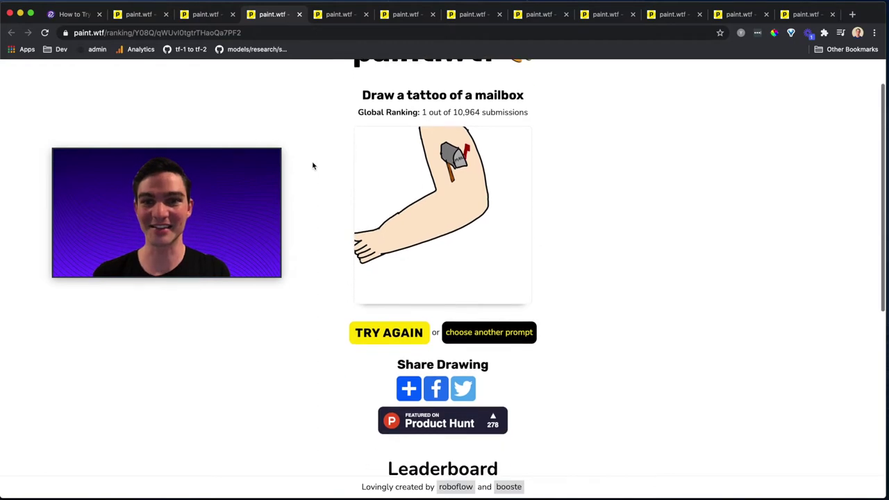
left_click(563, 308)
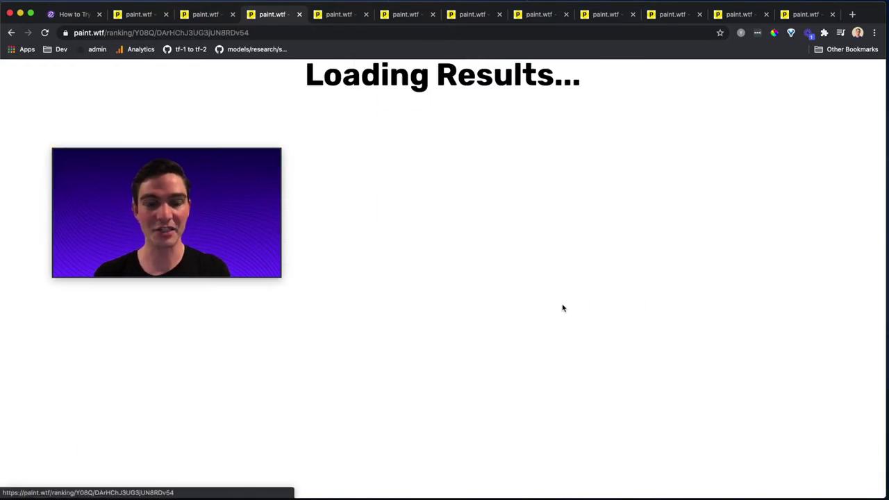
scroll(548, 285, "down", 12)
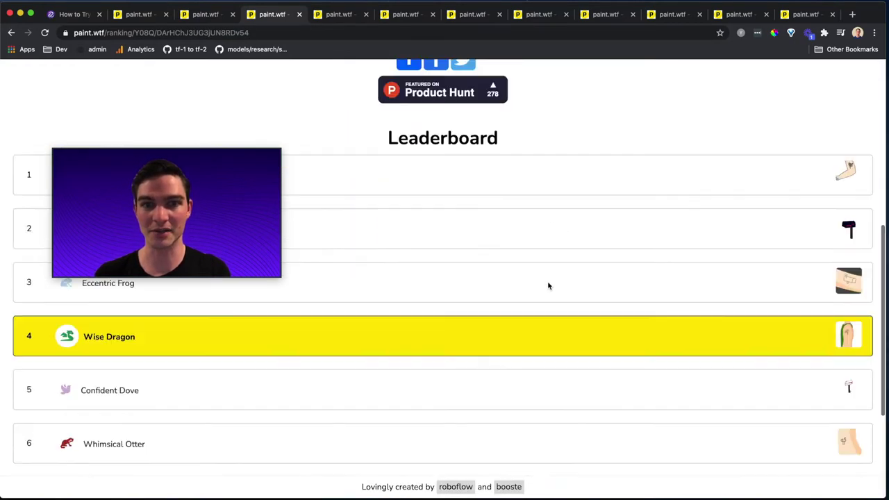
left_click(576, 413)
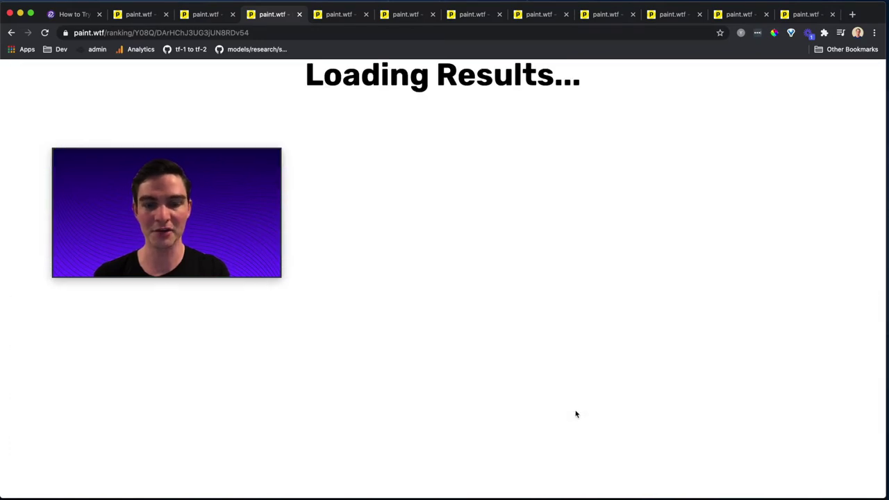
View the top-ranked exploding pig drawing, then open the 5th- and 9th-ranked entries from its leaderboard.
left_click(338, 14)
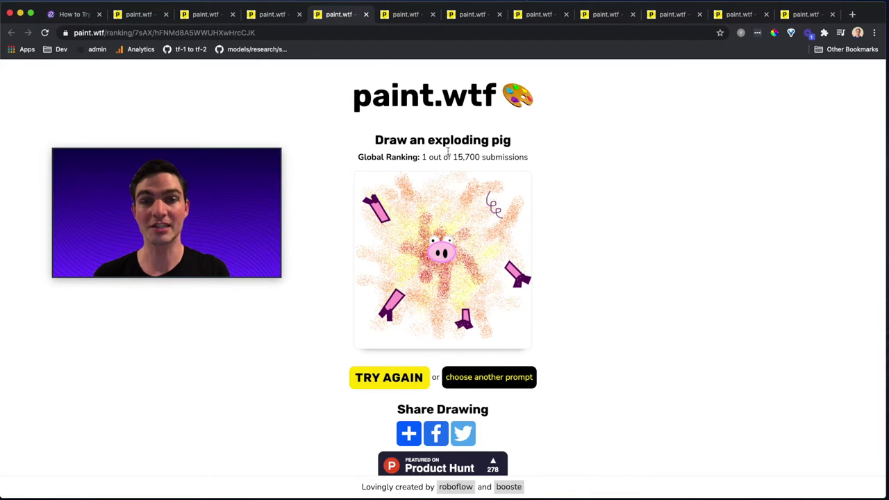
scroll(448, 152, "down", 10)
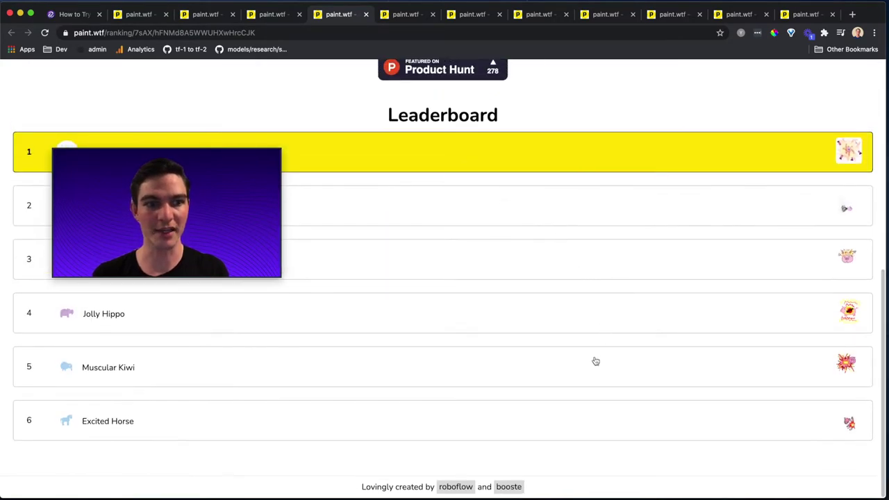
left_click(595, 361)
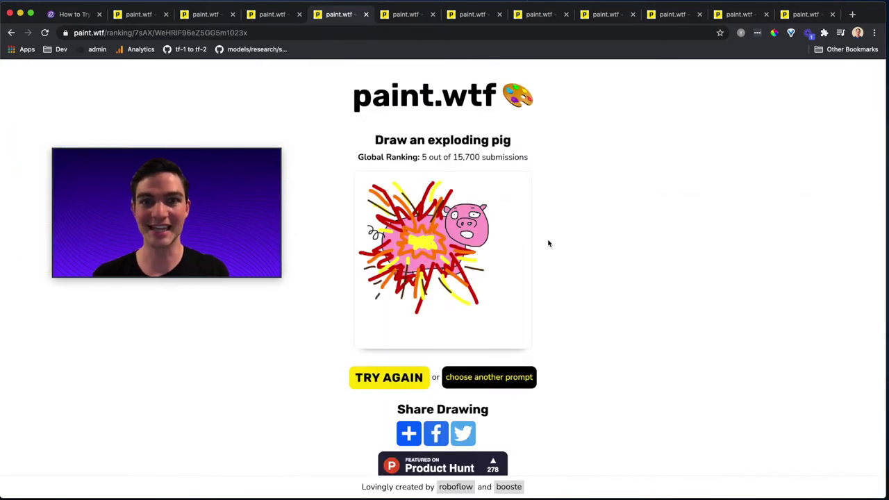
scroll(548, 243, "down", 10)
left_click(607, 370)
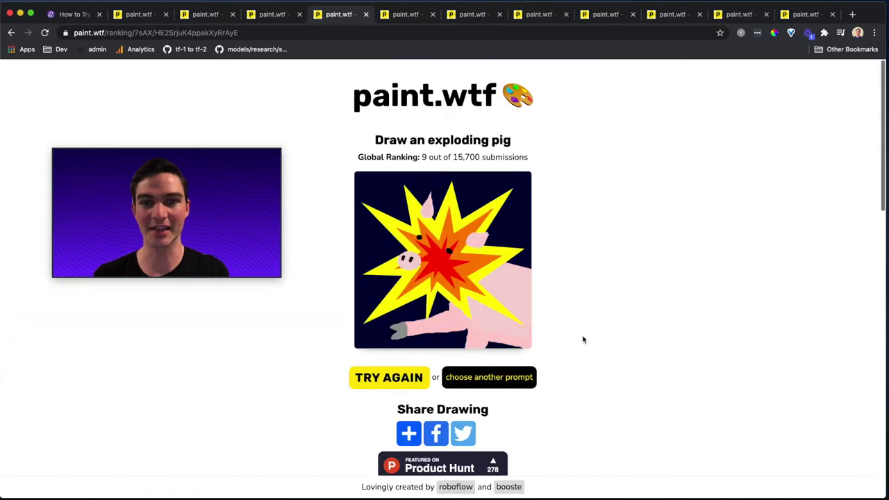
View the top-ranked world's most fabulous monster drawing, then open the 4th- and 9th-ranked entries from its leaderboard.
left_click(408, 21)
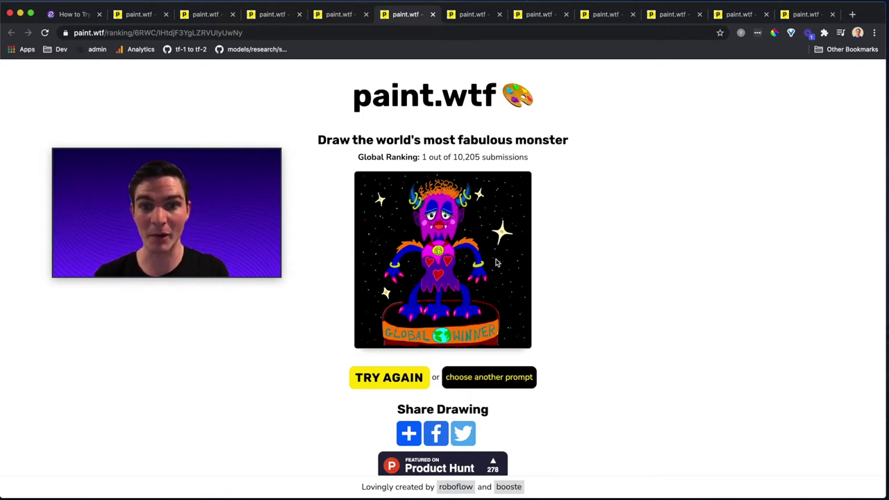
left_click_drag(421, 167, 540, 163)
left_click(542, 162)
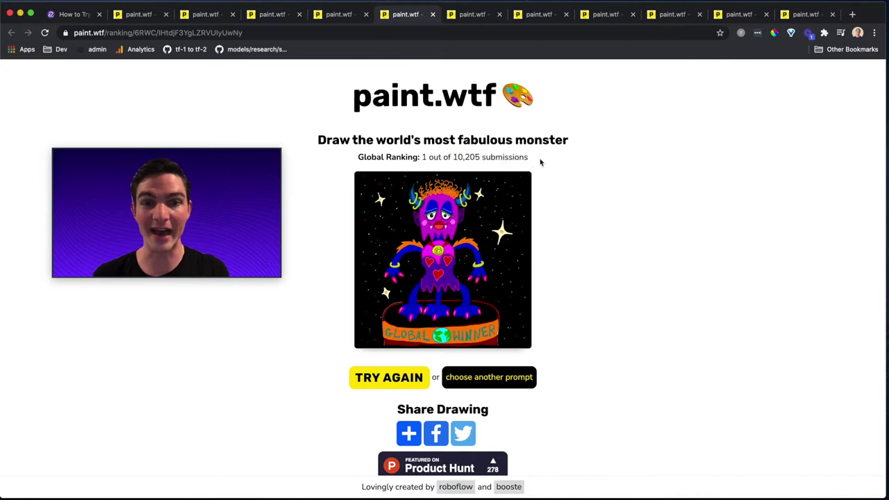
scroll(540, 162, "down", 6)
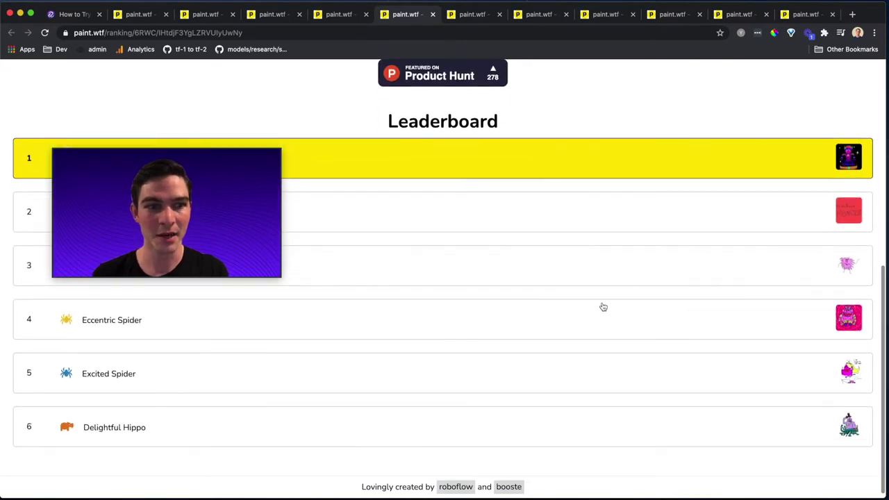
left_click(603, 320)
scroll(588, 218, "down", 8)
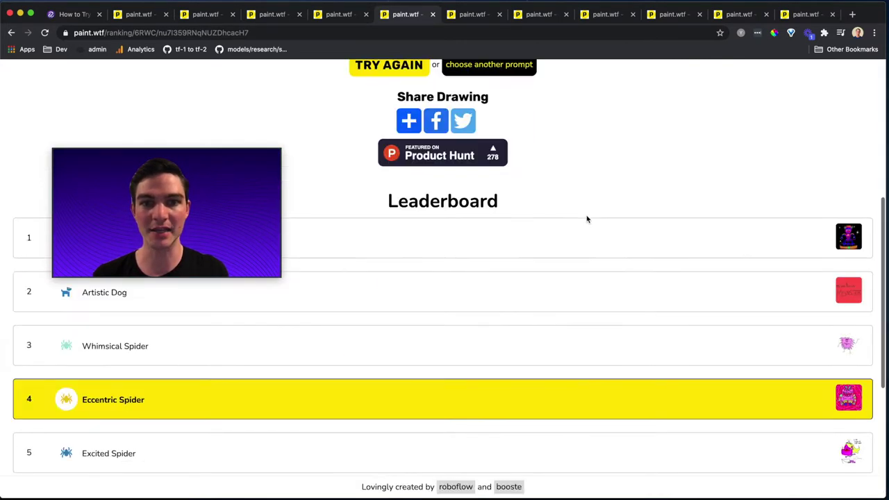
left_click(582, 417)
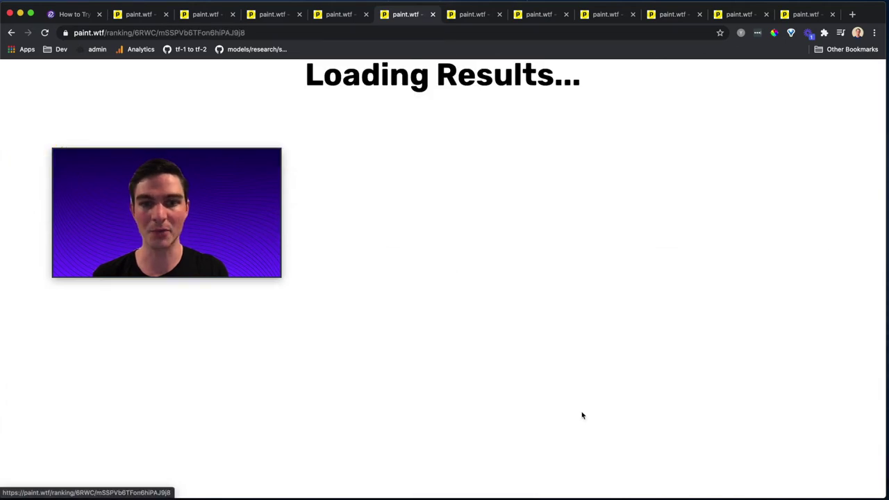
Open the 14th-, 19th- and 16th-ranked drawings from the world's most fabulous monster leaderboard.
scroll(580, 242, "down", 12)
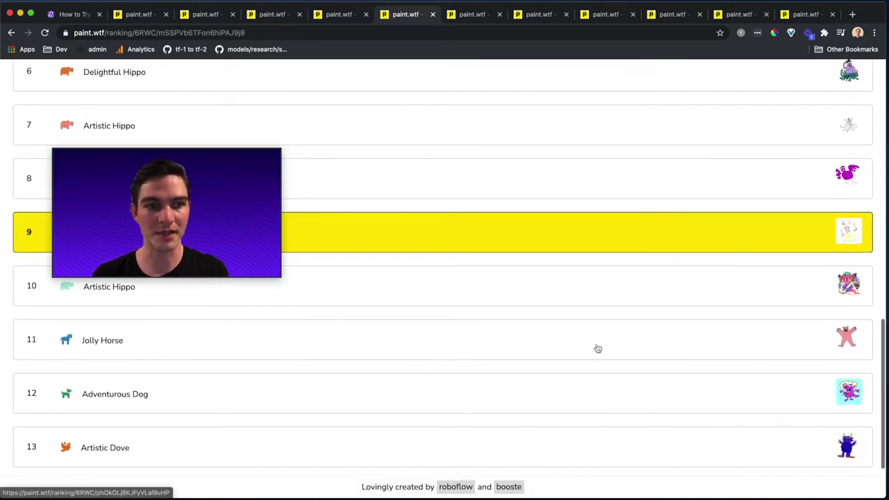
left_click(597, 436)
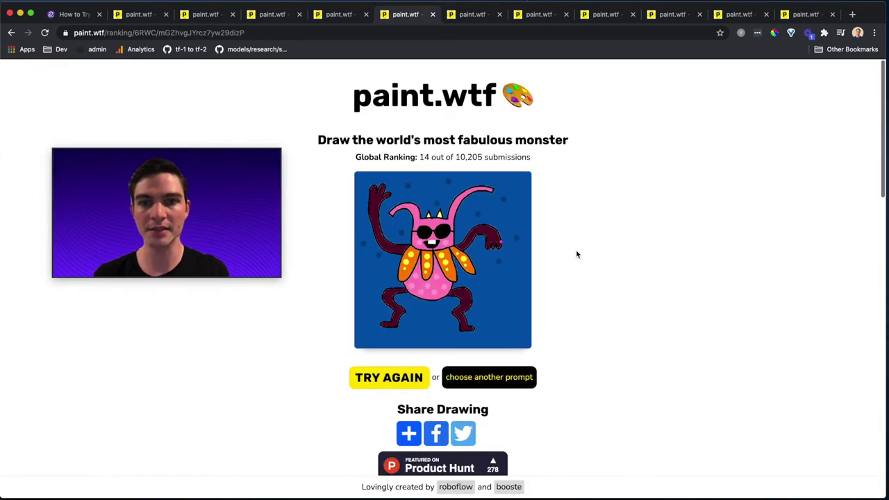
scroll(577, 254, "down", 10)
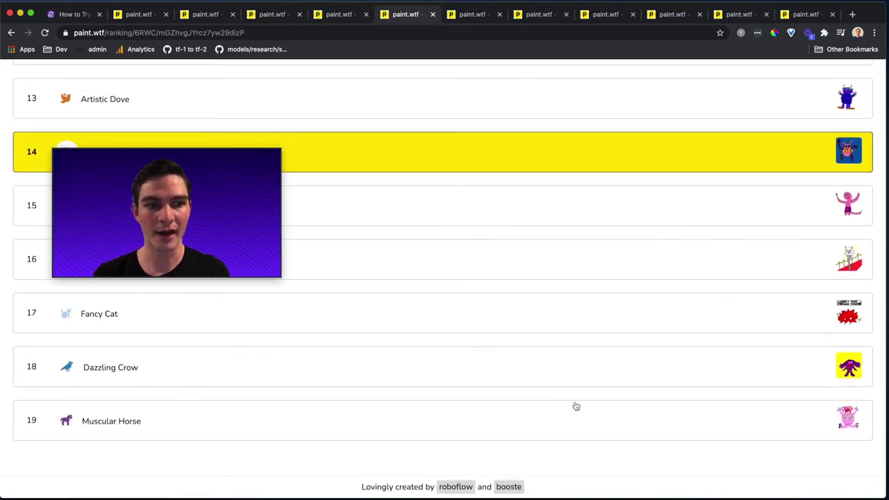
left_click(575, 407)
scroll(567, 261, "down", 8)
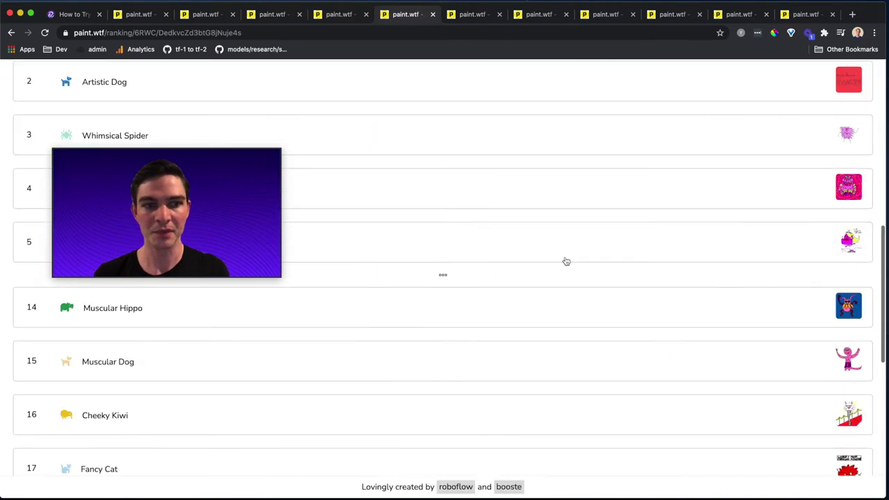
left_click(600, 388)
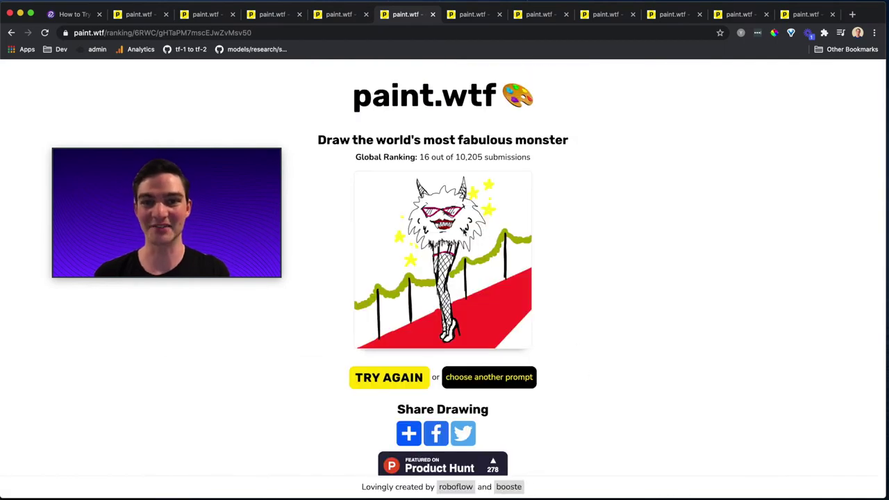
View the top-ranked drawings of a bulldozer pushing vegetables, a bumblebee that loves capitalism and a really, really big bear.
left_click(472, 15)
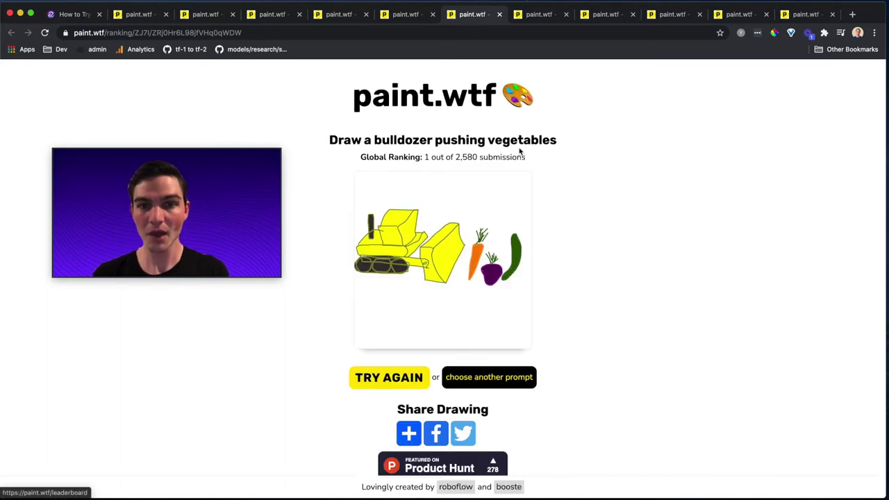
left_click(539, 14)
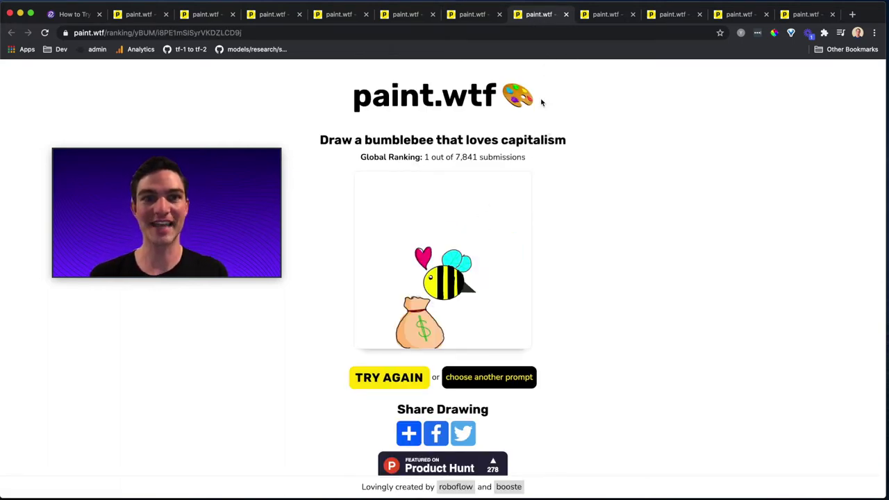
left_click(593, 22)
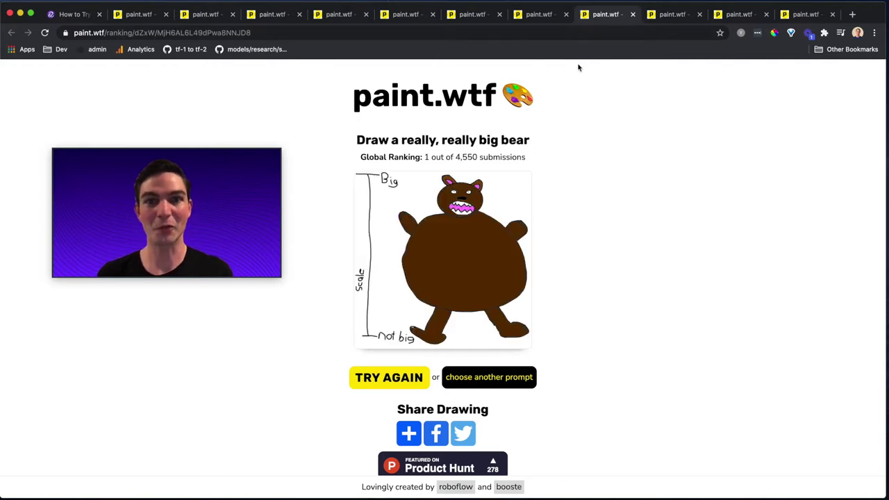
View the top-ranked underwater scene in the style of Vincent Van Gogh, then open the 3rd-ranked entry.
left_click(665, 23)
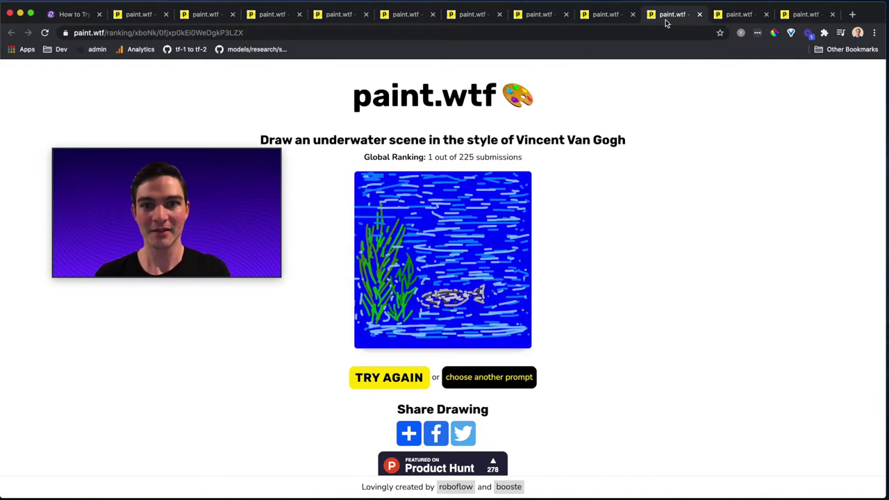
scroll(610, 276, "down", 6)
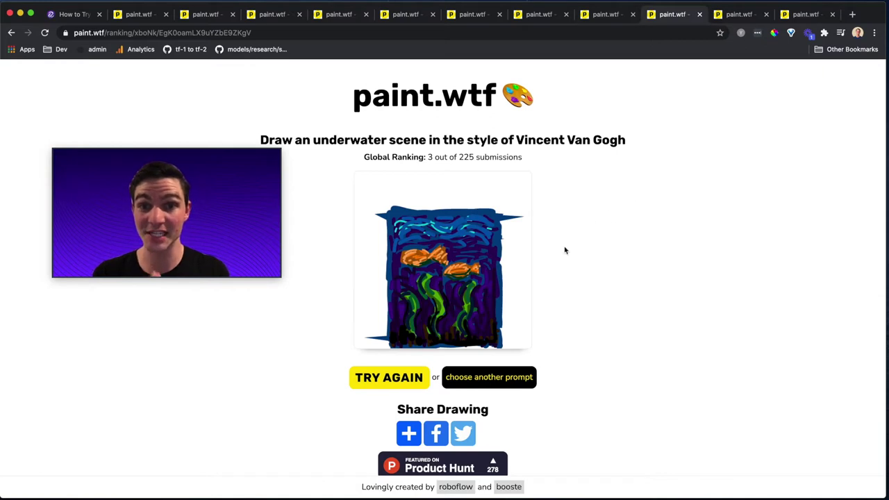
scroll(481, 262, "down", 2)
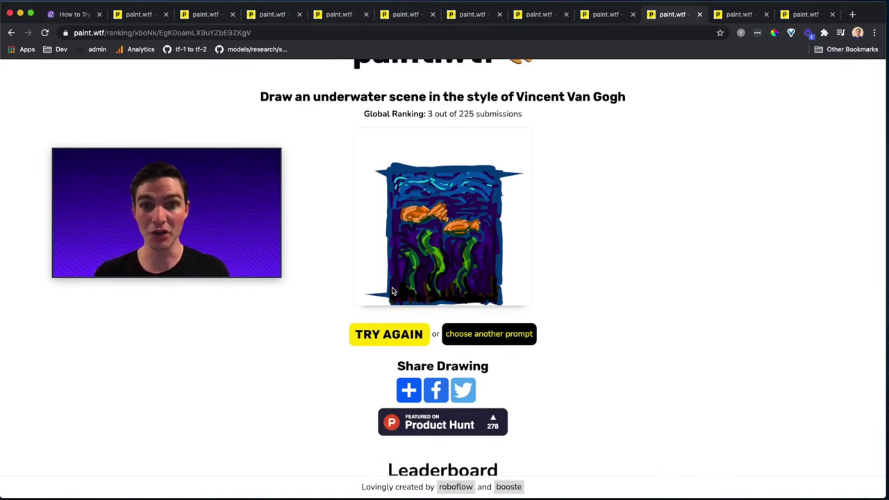
Bring up the cute raccoon using a computer ranking and open the 5th-ranked drawing from its leaderboard.
left_click(733, 16)
scroll(638, 188, "down", 6)
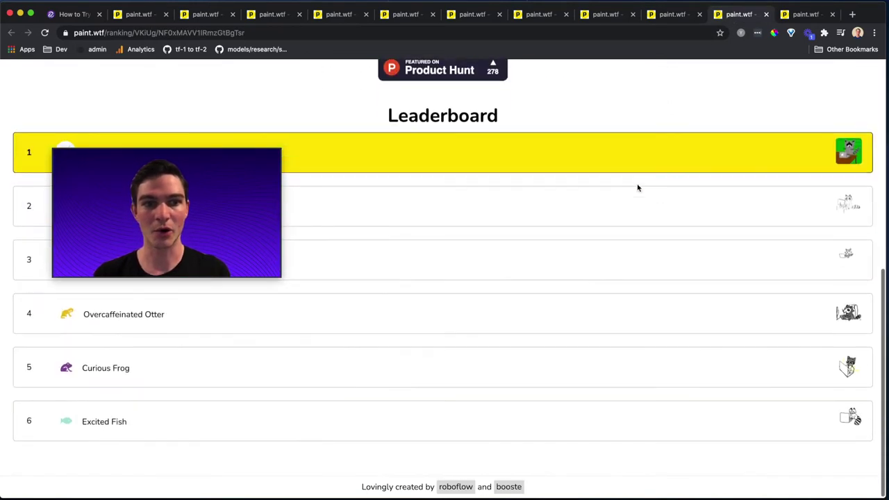
left_click(632, 379)
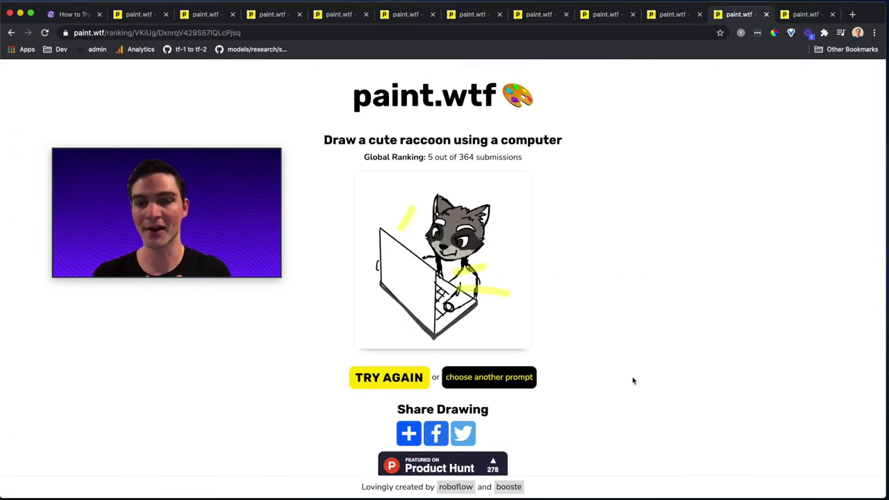
View the top-ranked raccoon driving a tractor drawing, then open the 5th- and 8th-ranked entries from its leaderboard.
left_click(808, 14)
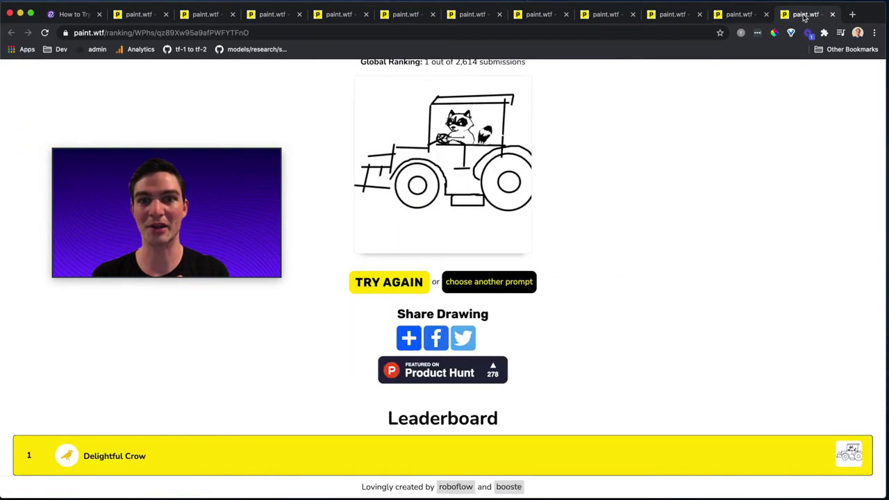
scroll(728, 151, "down", 5)
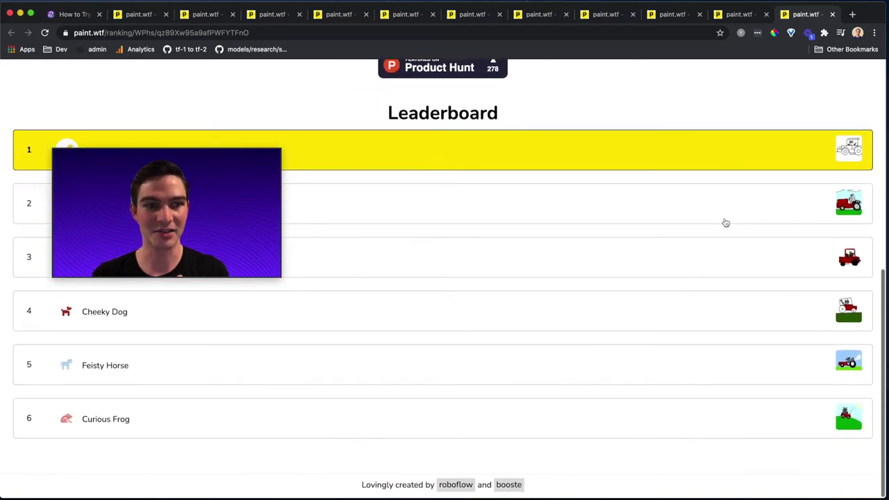
left_click(691, 359)
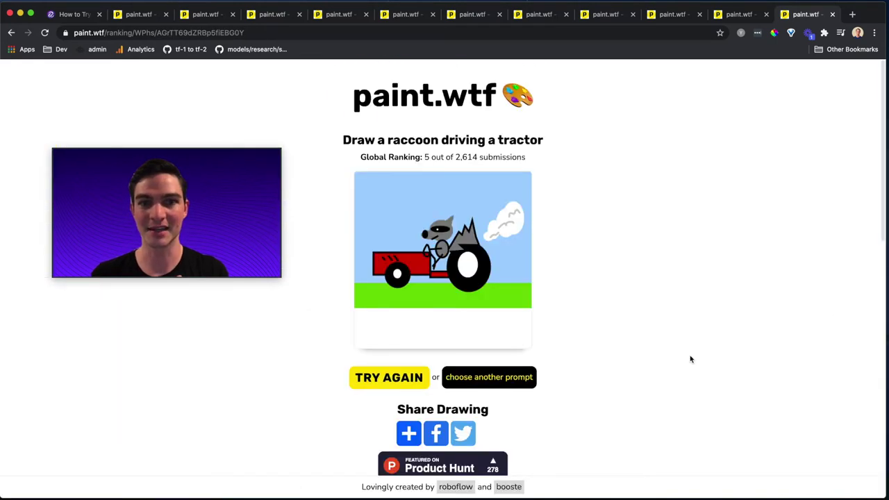
scroll(690, 355, "down", 10)
left_click(672, 327)
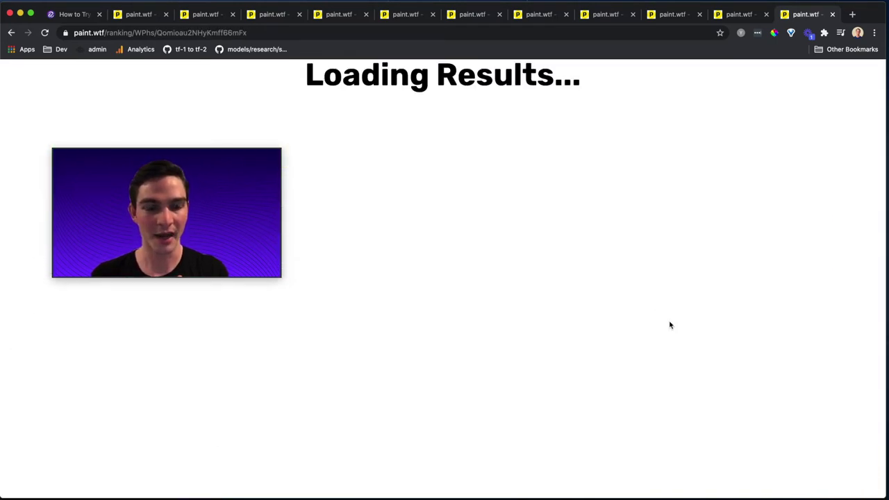
Open the 13th-, 15th- and 20th-ranked drawings from the raccoon driving a tractor leaderboard.
scroll(546, 192, "down", 10)
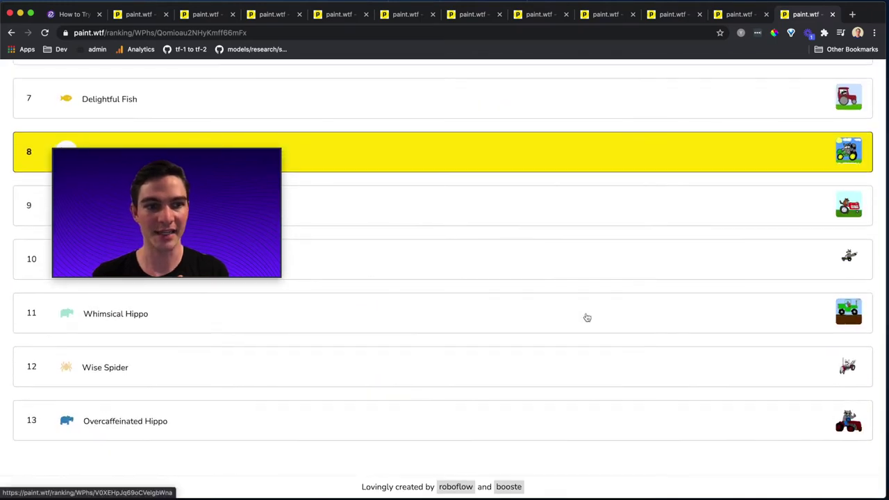
left_click(602, 412)
scroll(602, 268, "down", 10)
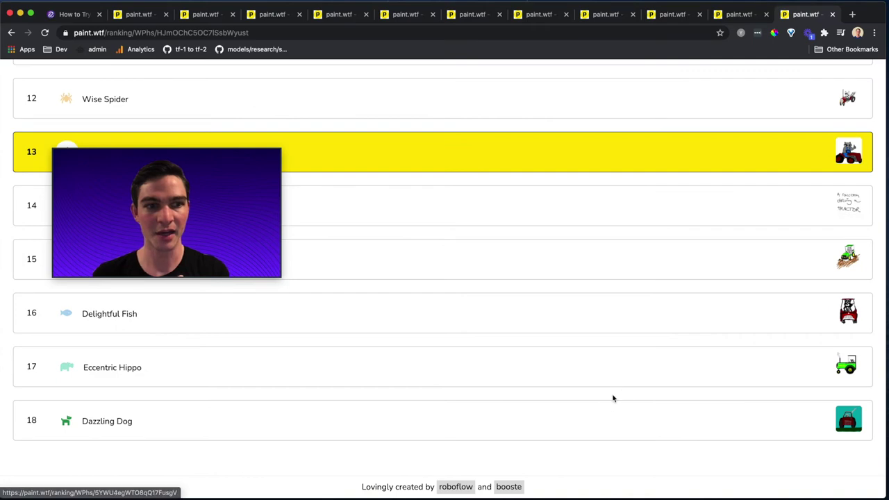
left_click(595, 253)
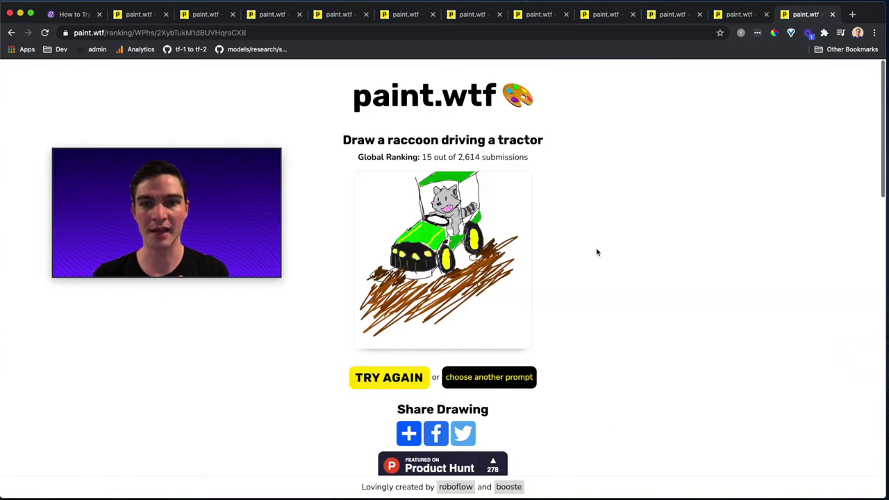
scroll(596, 252, "down", 10)
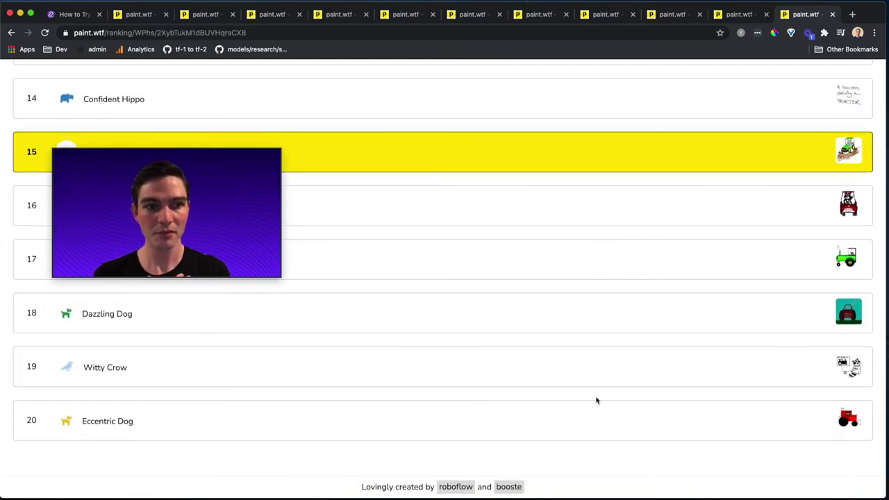
left_click(598, 412)
Go further down the raccoon driving a tractor leaderboard to the 30th-ranked entry and view its drawing.
scroll(638, 301, "down", 10)
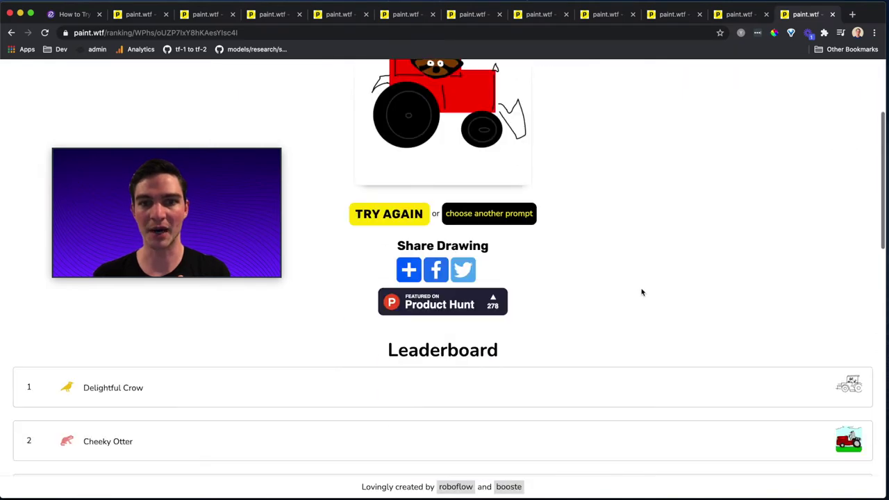
scroll(643, 292, "down", 10)
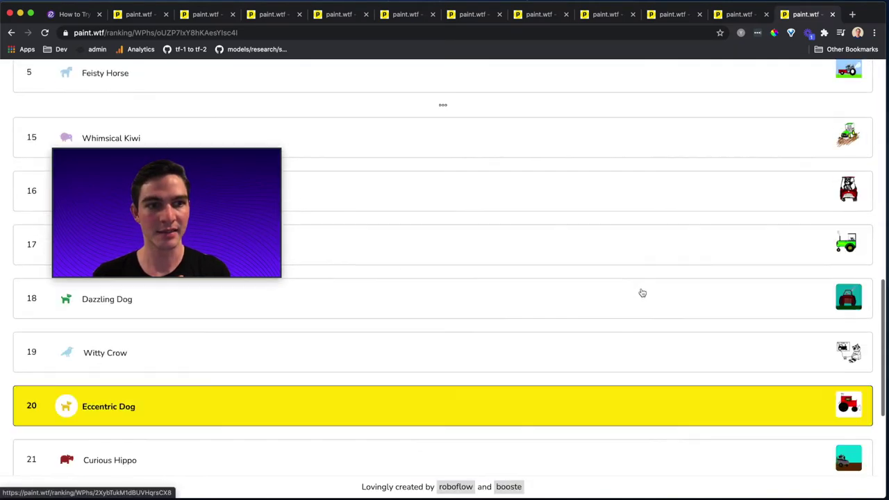
left_click(637, 416)
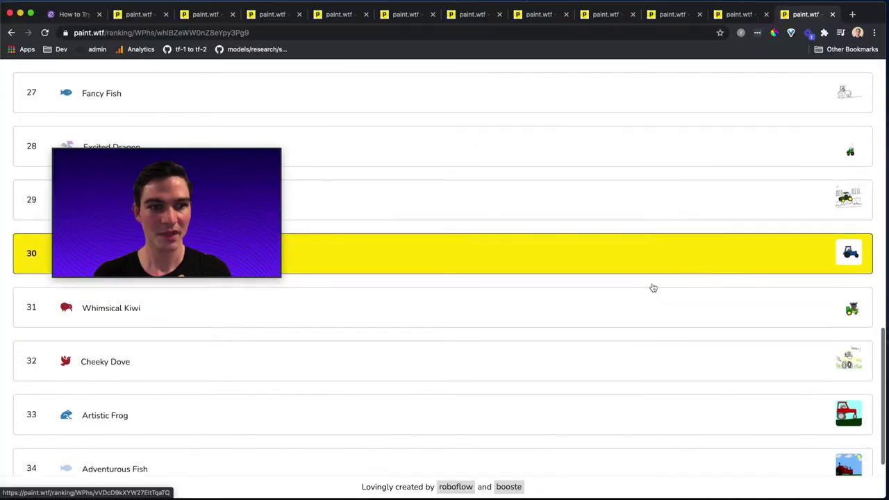
scroll(652, 287, "down", 1)
scroll(645, 308, "down", 1)
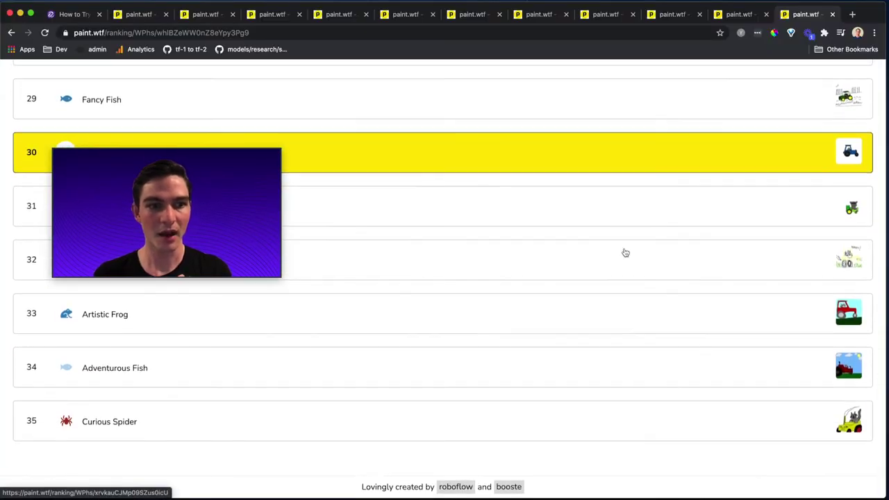
scroll(612, 247, "up", 15)
scroll(597, 242, "down", 1)
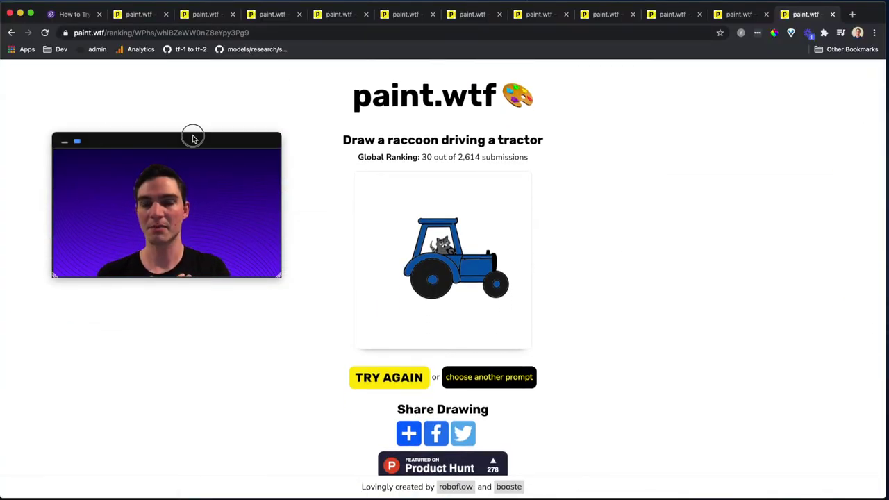
Open the overall leaderboard of all prompts, move the floating video window beside the prompt cards and browse them.
left_click_drag(193, 135, 474, 139)
left_click(407, 92)
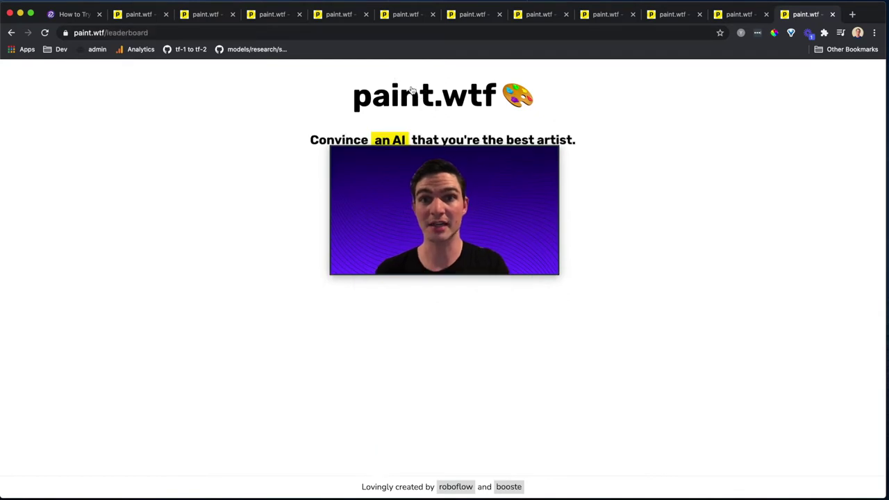
left_click_drag(431, 138, 749, 119)
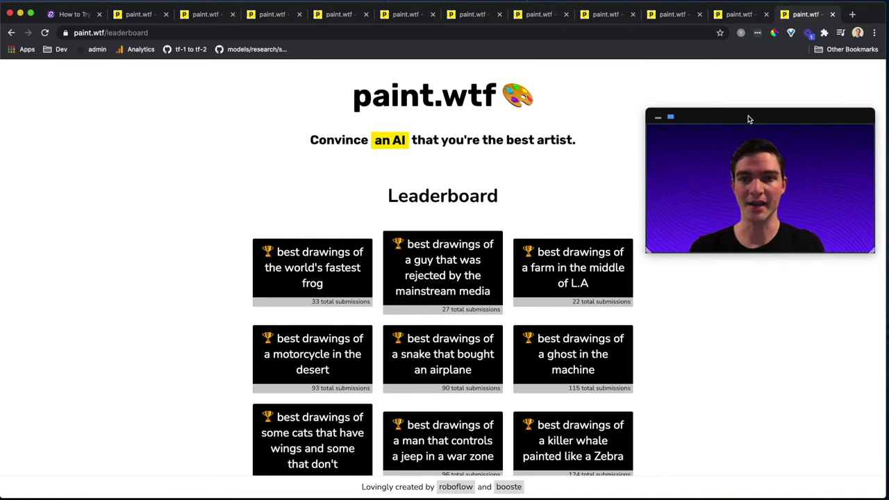
scroll(576, 201, "down", 2)
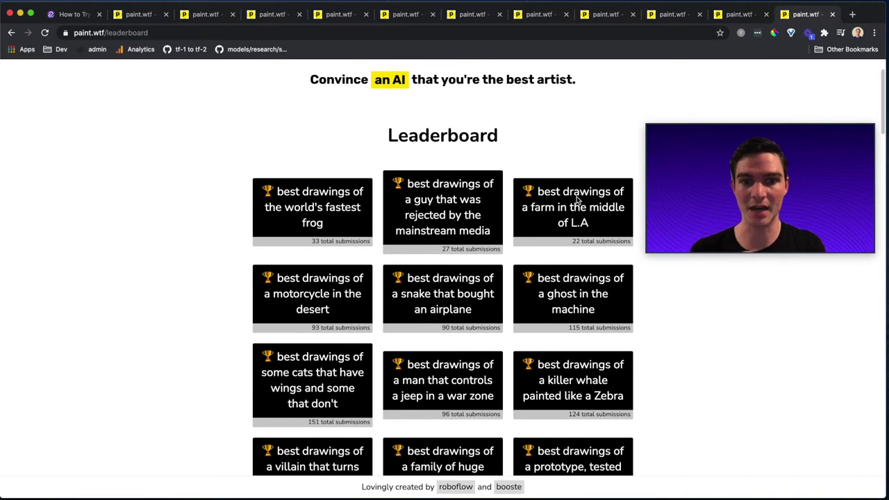
scroll(577, 200, "down", 2)
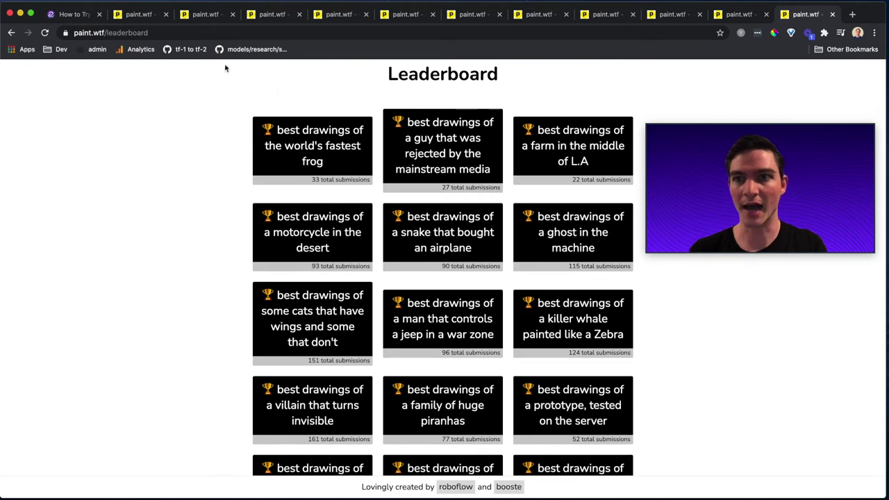
Return to today's drawing prompts from the leaderboard and open the prompt for a snake that bought an airplane.
left_click(137, 15)
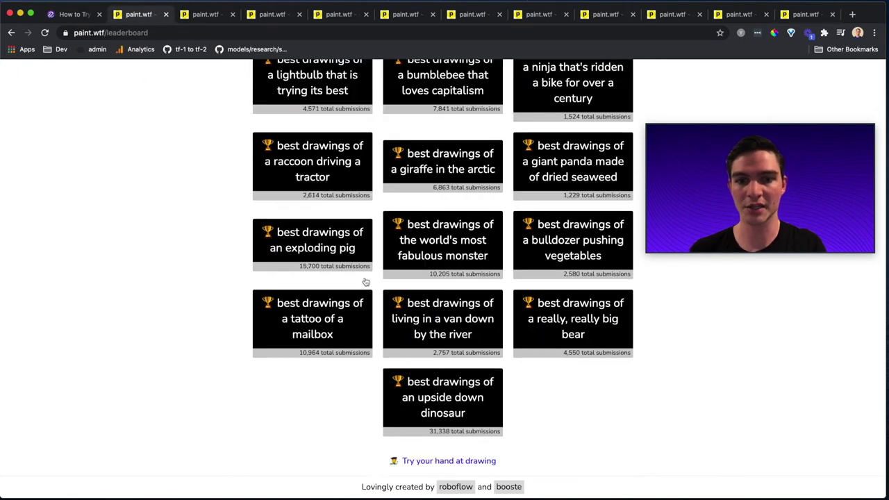
left_click(448, 461)
scroll(448, 462, "down", 10)
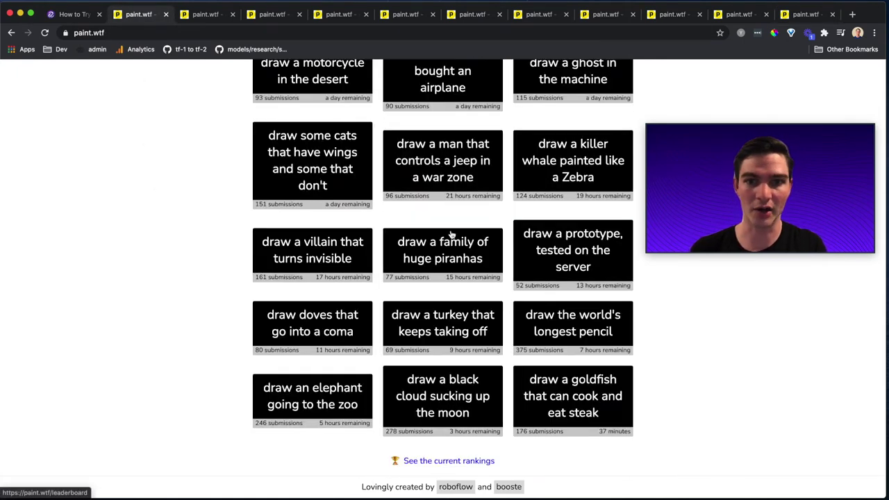
scroll(452, 235, "up", 10)
scroll(453, 236, "down", 4)
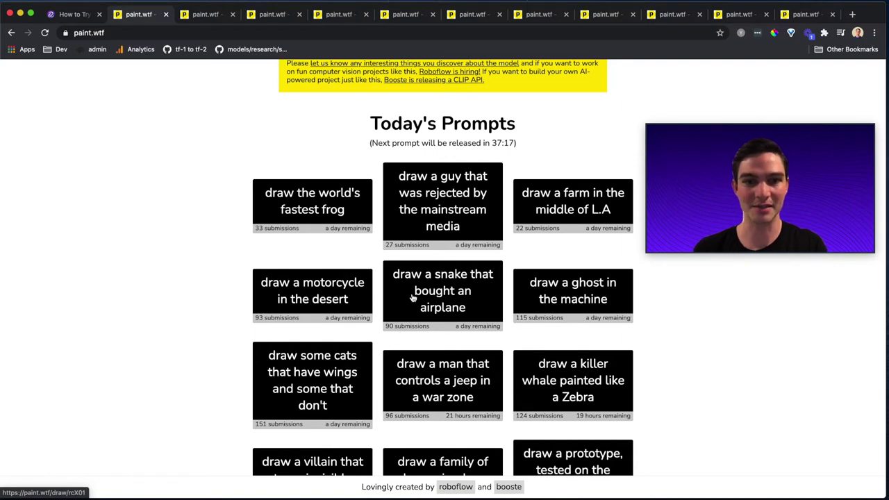
left_click(449, 297)
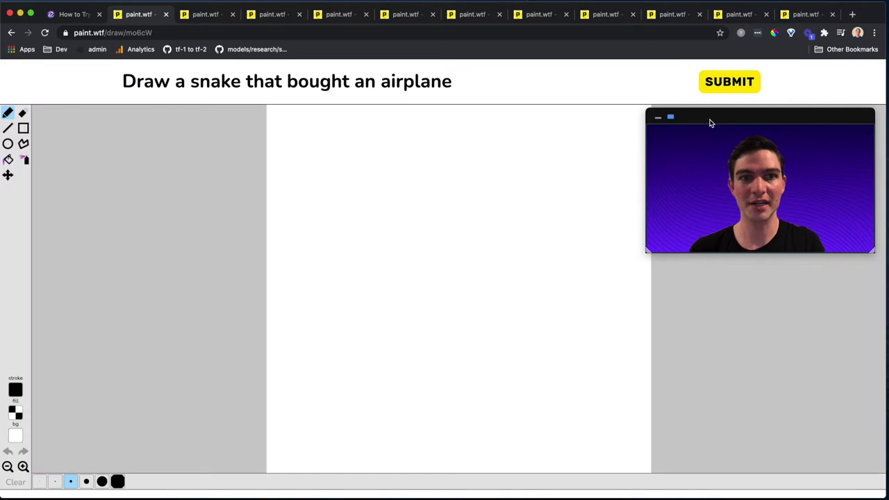
Shrink the floating video window and place it beside the drawing canvas.
left_click_drag(711, 123, 724, 138)
left_click_drag(659, 267, 685, 255)
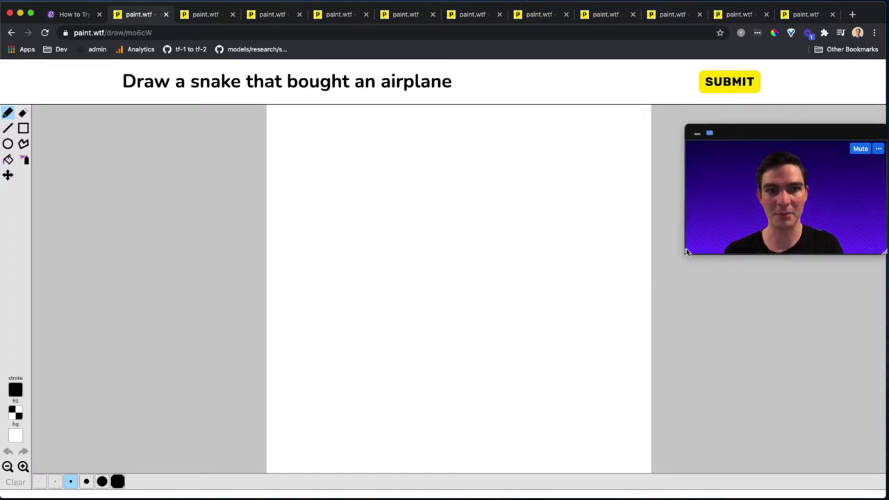
left_click_drag(770, 134, 744, 127)
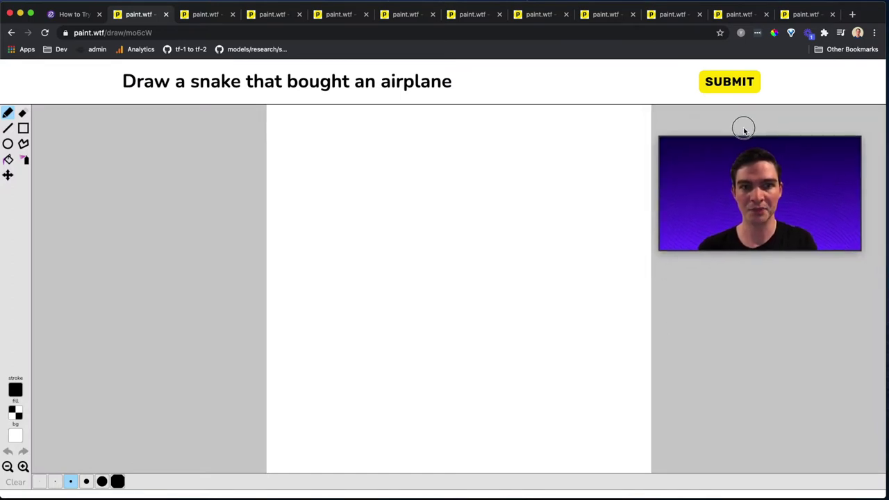
Draw a bright green rectangle with a thin black outline across the lower part of the canvas as the ground.
left_click(24, 131)
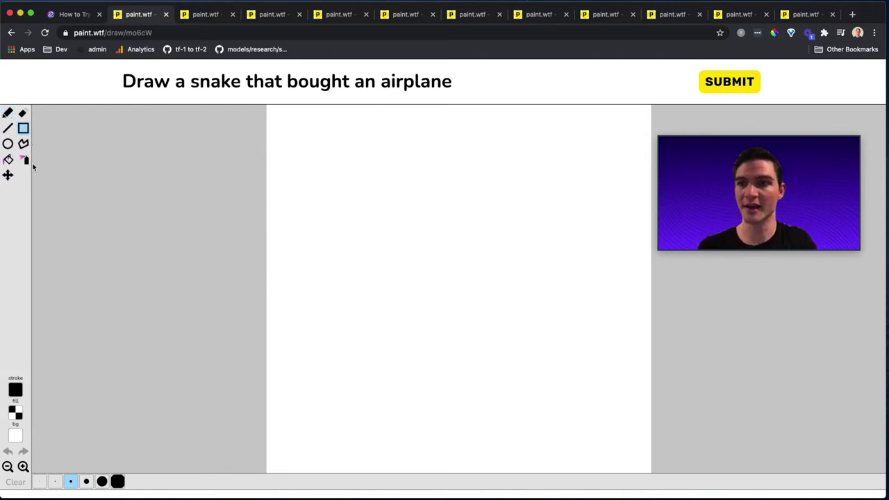
left_click(19, 416)
left_click(76, 399)
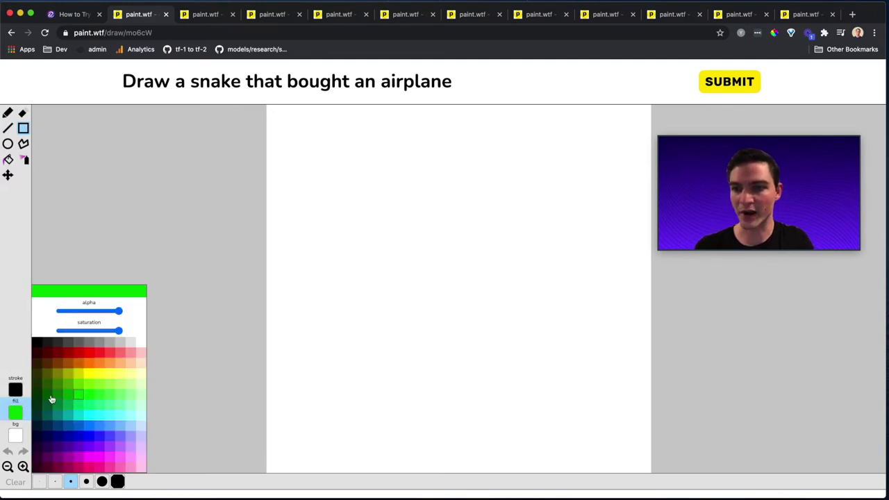
left_click(17, 390)
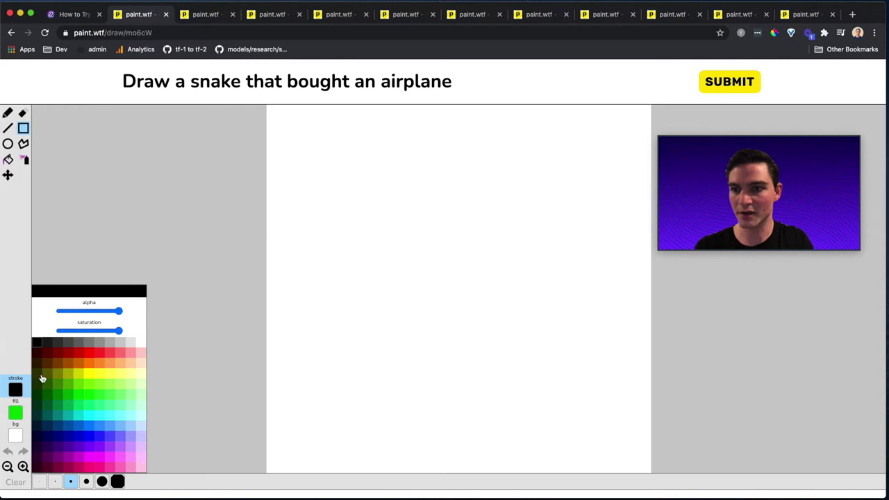
left_click(56, 481)
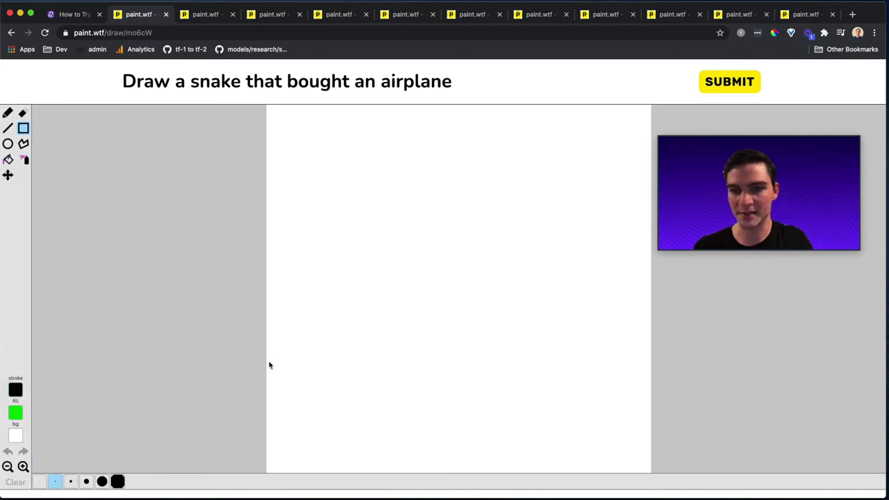
left_click_drag(270, 360, 673, 493)
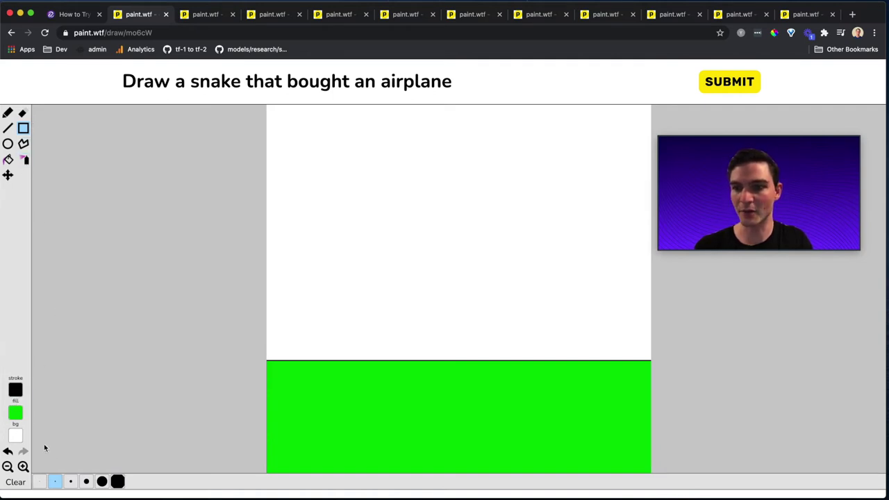
Cover the canvas above the grass with a light cyan rectangle as the sky.
left_click(16, 415)
left_click(119, 407)
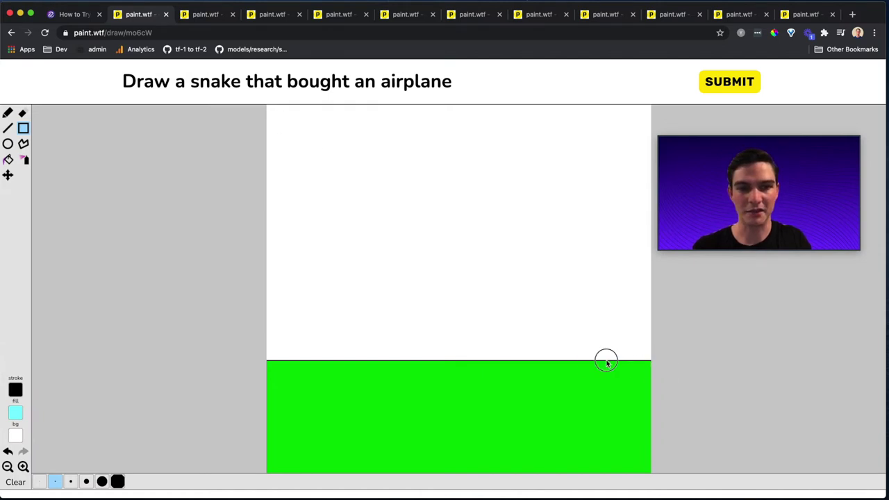
left_click_drag(654, 373, 205, 82)
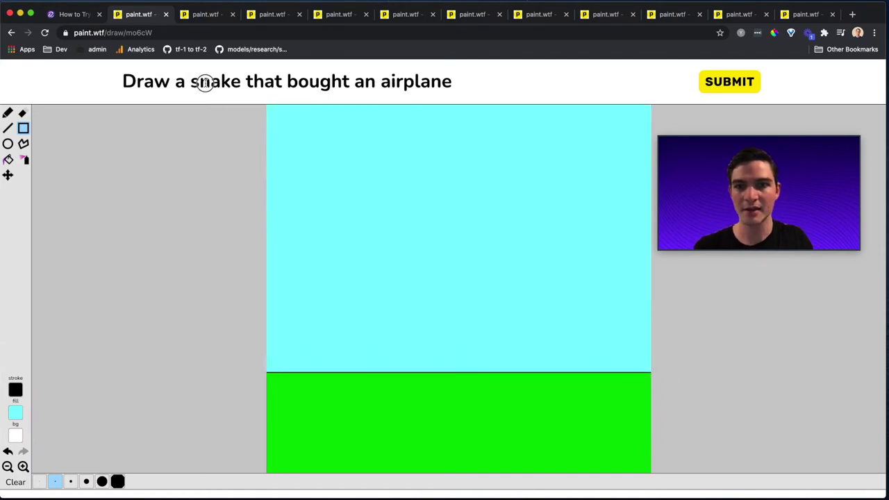
Set the fill to dark green and outline a large snake rising from the grass with a thick dark olive green pencil line.
left_click(8, 114)
left_click(18, 414)
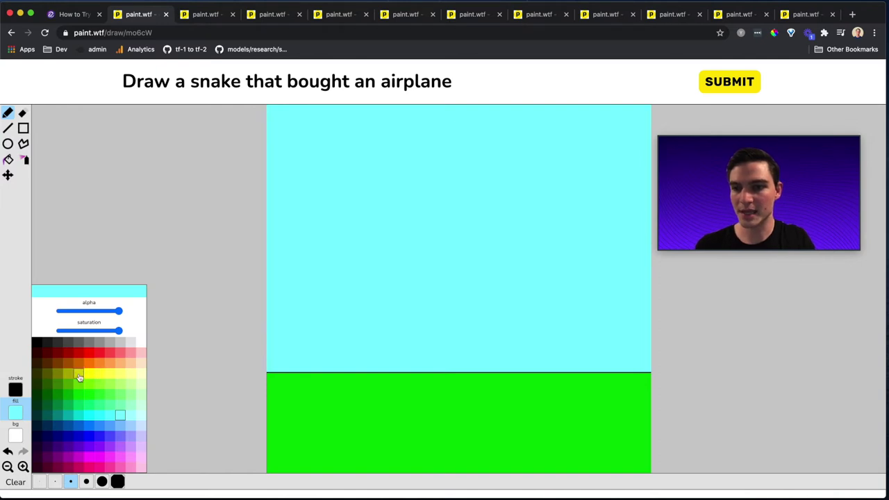
left_click(50, 395)
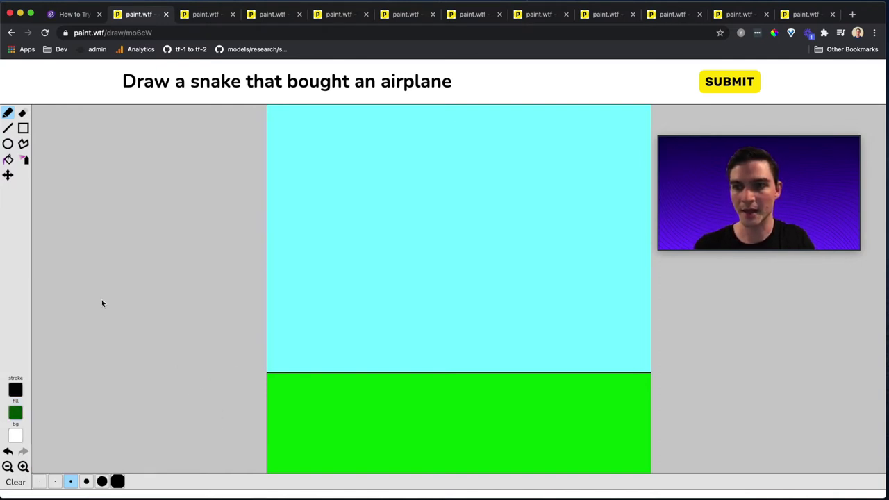
left_click(102, 482)
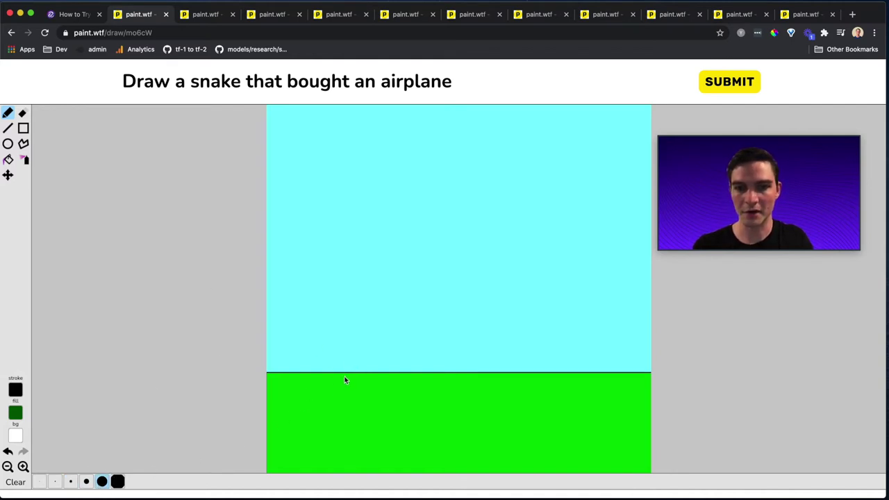
left_click_drag(347, 394, 326, 394)
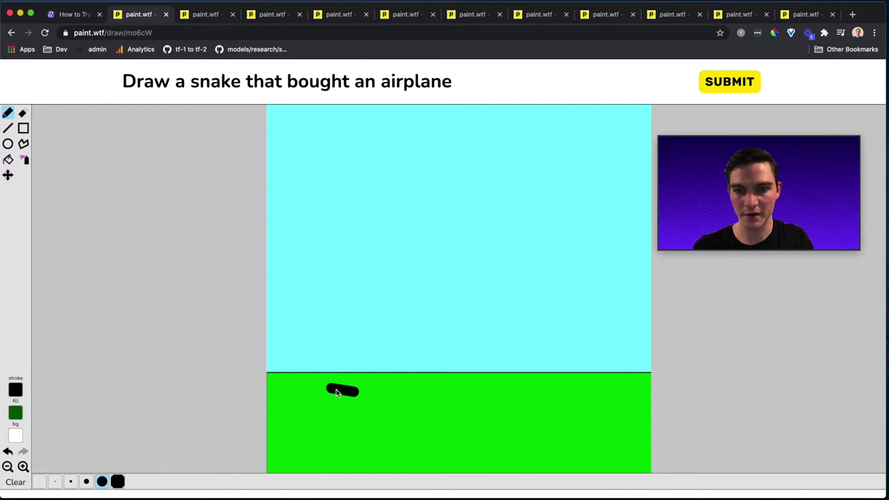
left_click(8, 451)
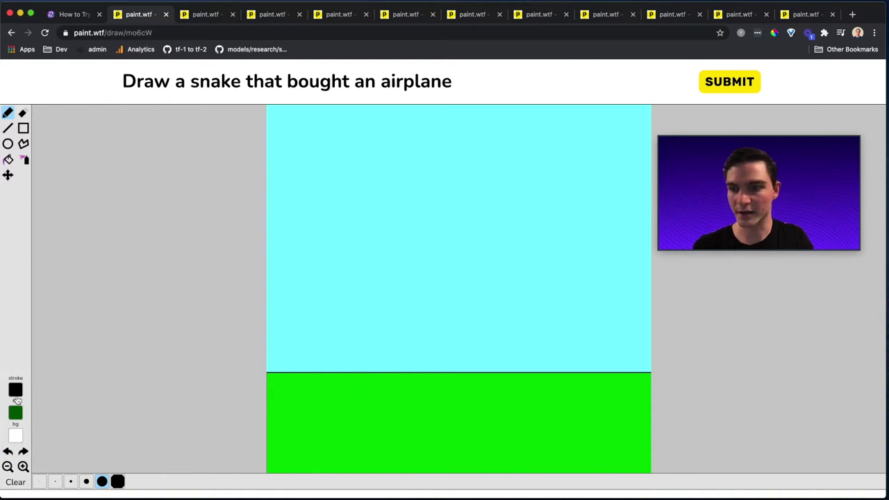
left_click(15, 392)
left_click(47, 388)
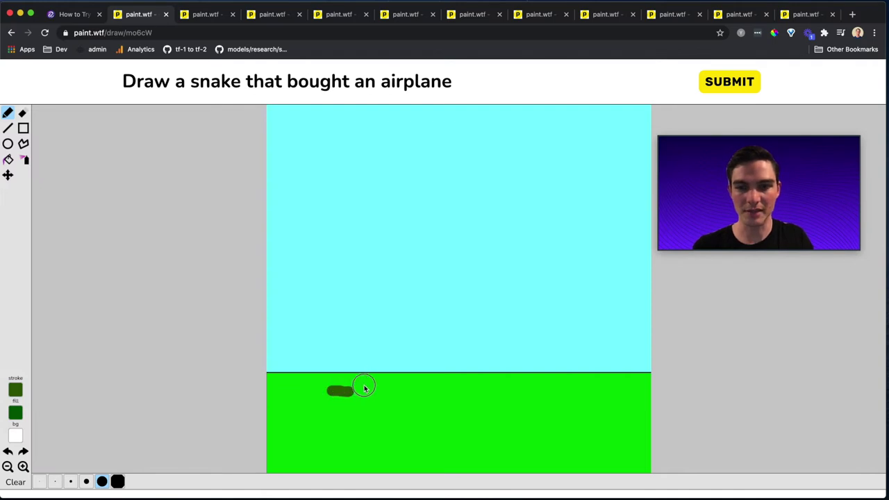
mouse_move(364, 387)
left_mouse_down()
mouse_move(371, 343)
mouse_move(391, 321)
mouse_move(446, 324)
mouse_move(476, 296)
mouse_move(499, 306)
left_mouse_up()
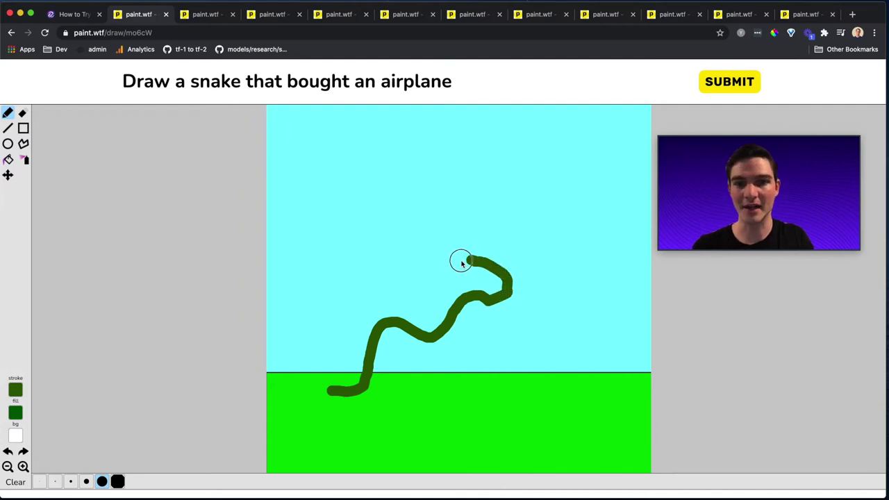
left_click_drag(462, 263, 361, 375)
Fill the snake's tail and upper body with dark green.
left_click(7, 159)
left_click(313, 417)
left_click(417, 306)
Draw a small tongue at the snake's mouth with a thin red line and fill it in red.
left_click(16, 390)
left_click(28, 312)
left_click(55, 481)
left_click_drag(512, 295, 512, 290)
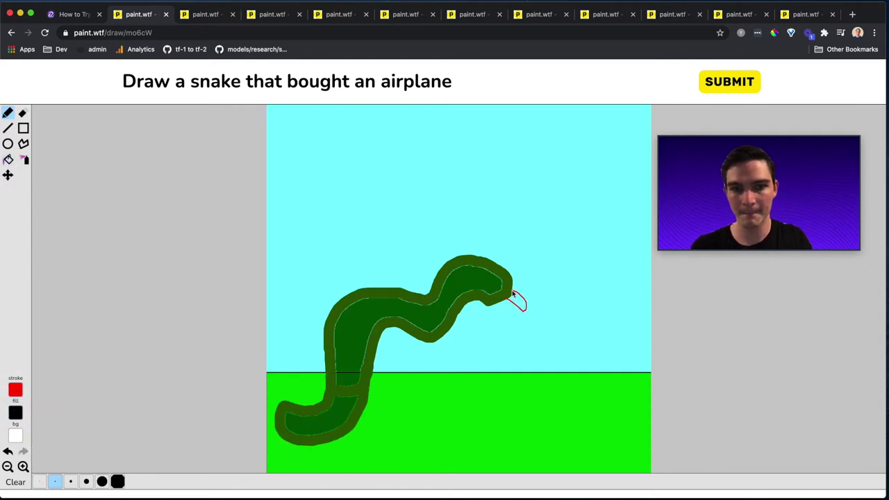
left_click(8, 159)
left_click(518, 302)
Add a thick black dot on the snake's head as its eye.
left_click(7, 113)
left_click(102, 481)
left_click(486, 271)
Draw the airplane's elliptical fuselage in the sky and paint its wings with a thick grey pencil.
left_click(8, 143)
mouse_move(412, 141)
left_mouse_down()
mouse_move(512, 169)
mouse_move(621, 177)
mouse_move(433, 163)
mouse_move(492, 185)
left_mouse_up()
left_click(7, 113)
key("ctrl+z")
left_click(15, 390)
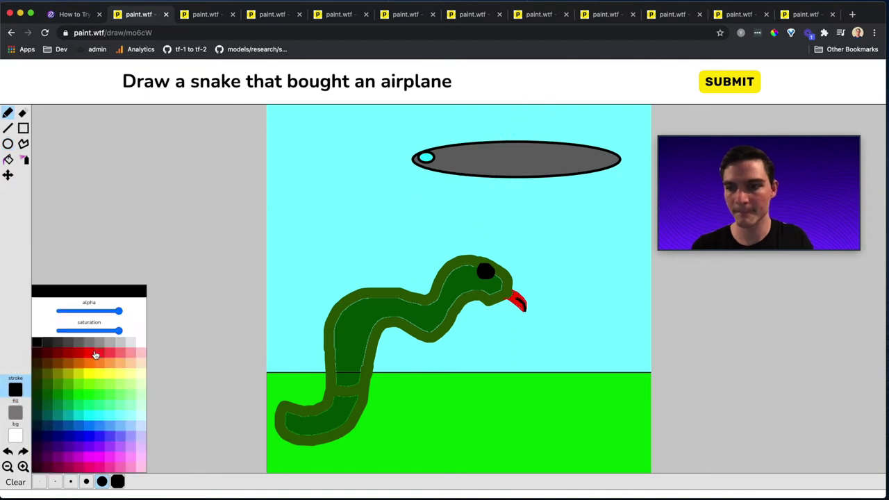
left_click(91, 342)
left_click_drag(425, 201, 468, 192)
mouse_move(501, 118)
left_mouse_down()
mouse_move(628, 131)
mouse_move(445, 171)
mouse_move(560, 150)
left_mouse_up()
Add a row of small cyan oval windows along the airplane's fuselage.
left_click(70, 482)
left_click(7, 143)
left_click(15, 413)
left_click(69, 327)
left_click_drag(461, 153, 466, 156)
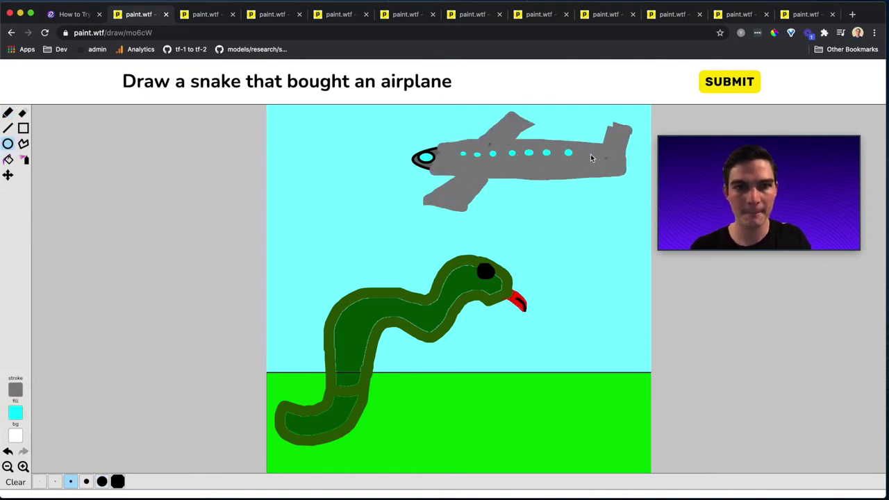
left_click_drag(588, 150, 594, 156)
Draw two overlapping dark green banknotes beside the snake and put a grey circle in the middle of the front one.
left_click(23, 128)
left_click_drag(495, 349, 636, 393)
left_click_drag(506, 326, 647, 367)
left_click(8, 144)
left_click_drag(562, 331, 595, 363)
Write black dollar signs on the banknotes using a medium pencil width.
left_click(8, 112)
mouse_move(528, 336)
left_mouse_down()
mouse_move(541, 355)
mouse_move(524, 356)
left_mouse_up()
left_click(8, 451)
left_click(70, 482)
left_click_drag(530, 334, 529, 360)
left_click_drag(623, 340, 611, 356)
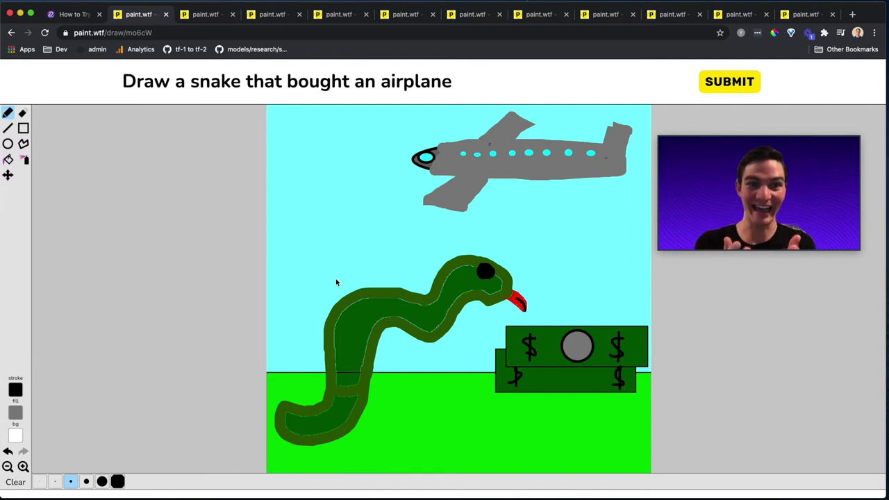
Submit the snake and airplane drawing, then view its global ranking and the prompt's leaderboard.
left_click(730, 87)
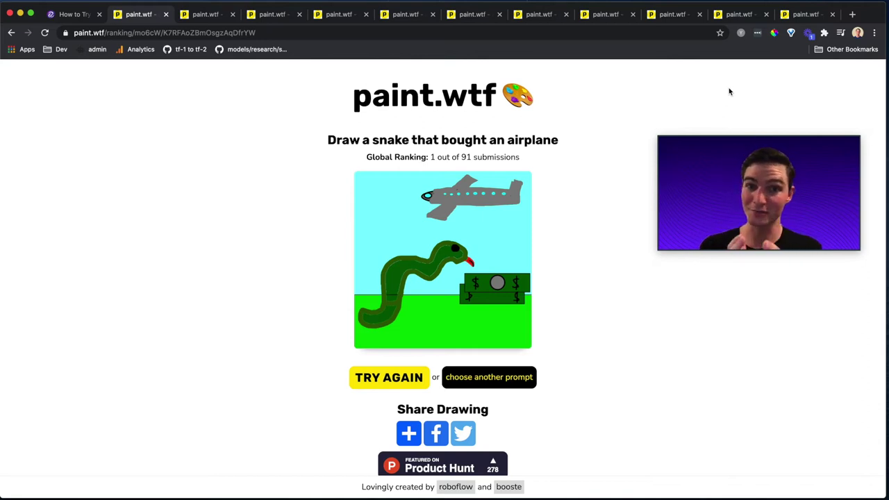
scroll(729, 92, "down", 2)
mouse_move(801, 153)
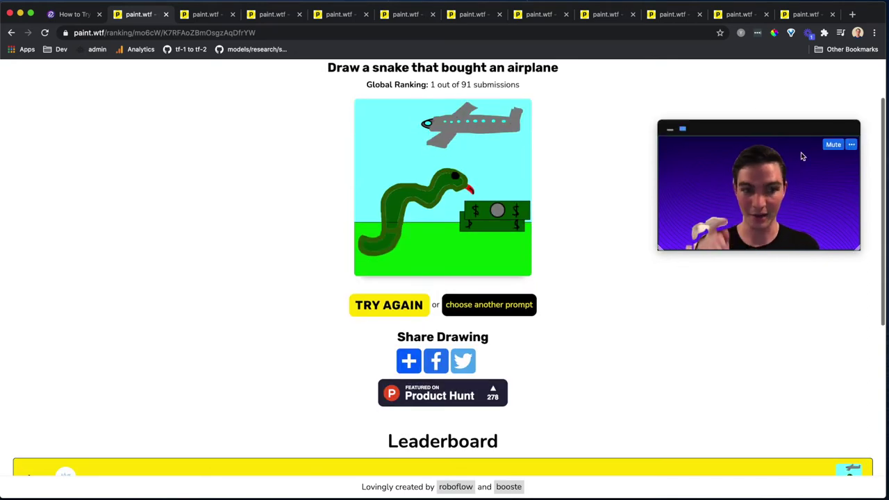
scroll(557, 316, "down", 1)
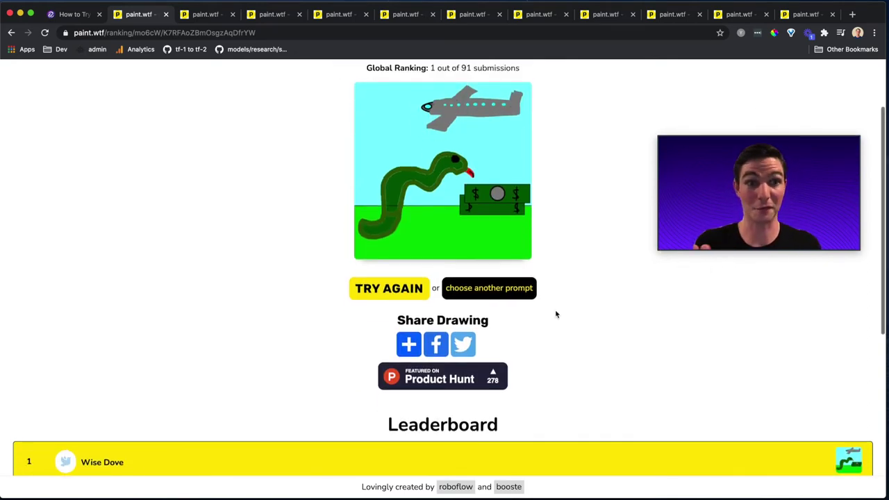
scroll(556, 315, "down", 6)
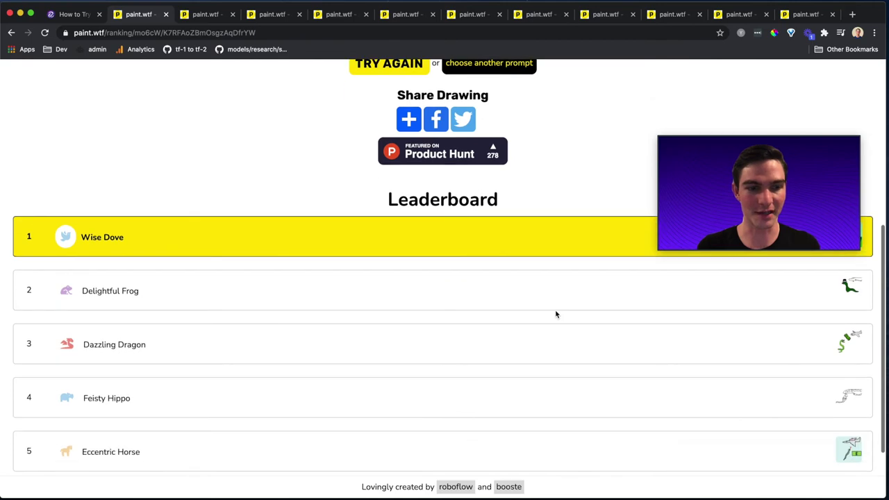
Open the 5th-, 2nd- and 3rd-ranked drawings from the snake that bought an airplane leaderboard.
left_click(566, 417)
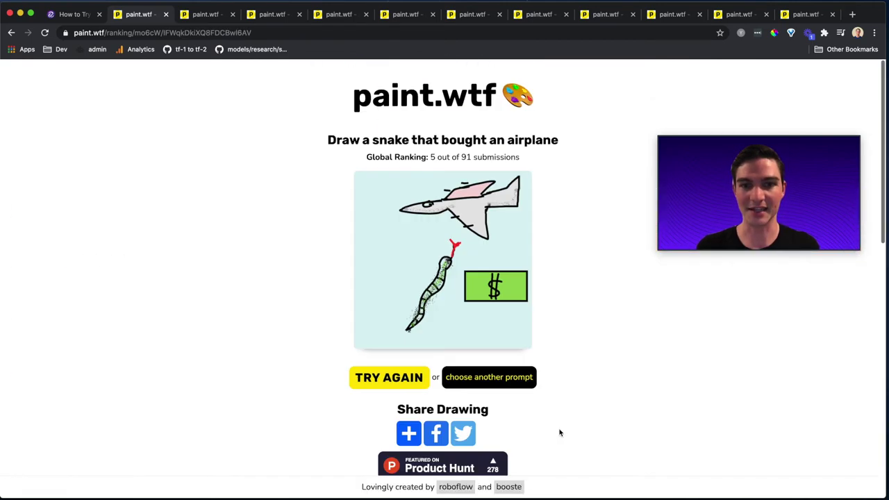
scroll(598, 307, "down", 8)
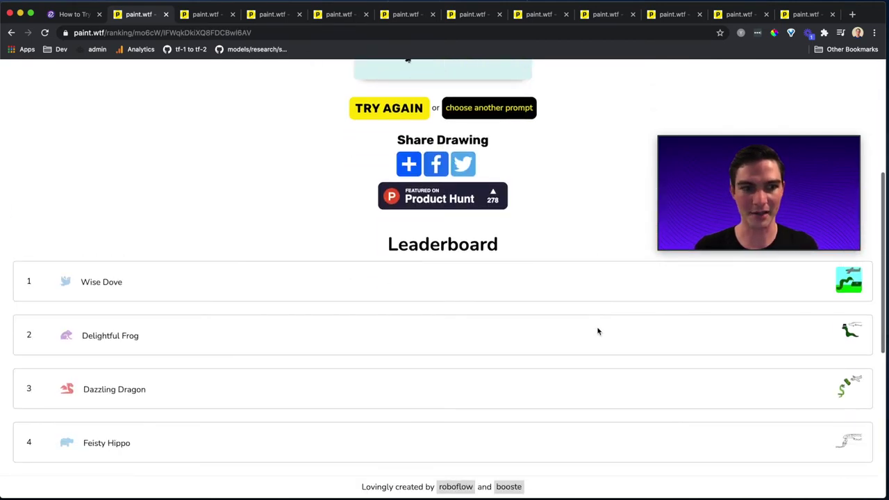
scroll(597, 332, "down", 1)
left_click(577, 306)
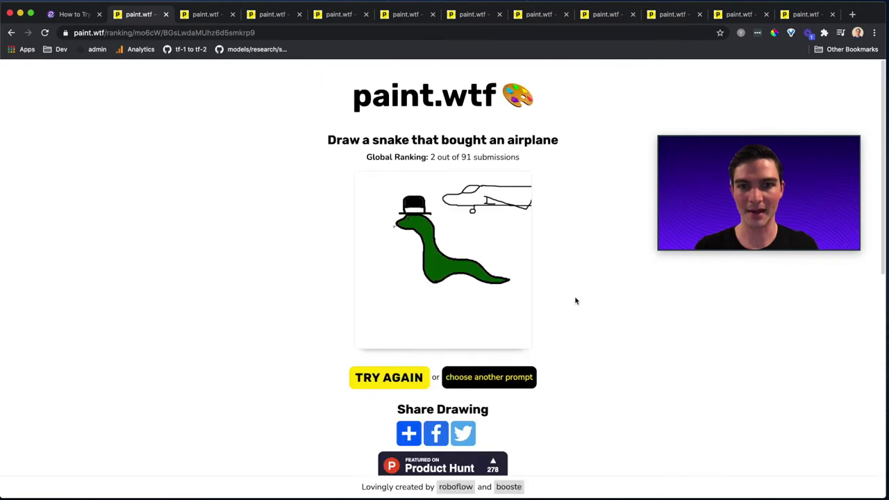
scroll(576, 300, "down", 8)
scroll(580, 312, "down", 2)
left_click(583, 322)
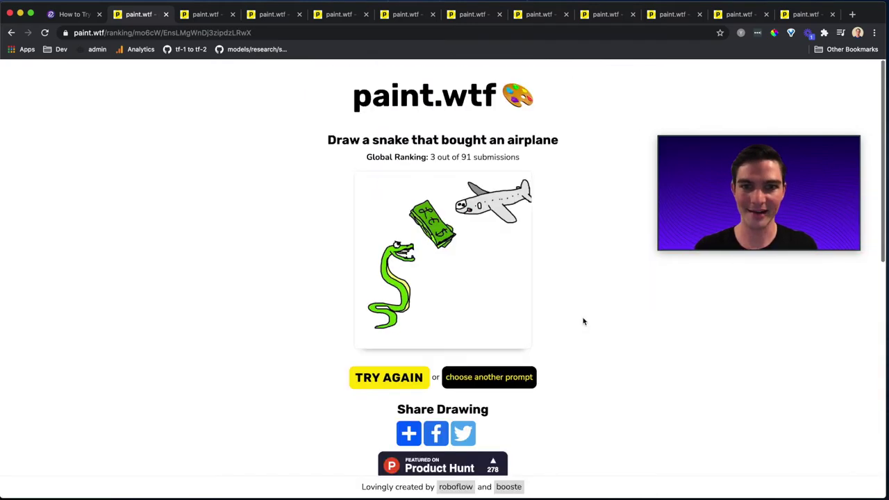
Return to the top-ranked snake drawing, then open the overall leaderboard of all prompts.
scroll(583, 322, "down", 1)
scroll(583, 322, "down", 5)
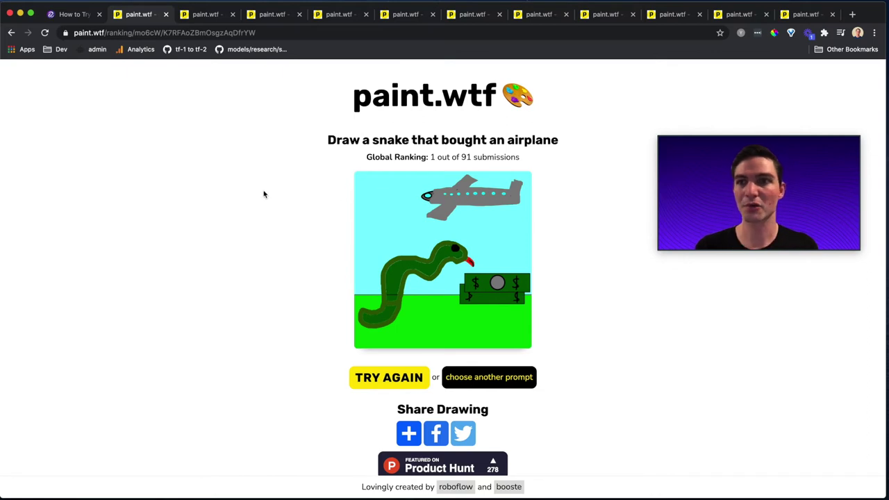
left_click(398, 98)
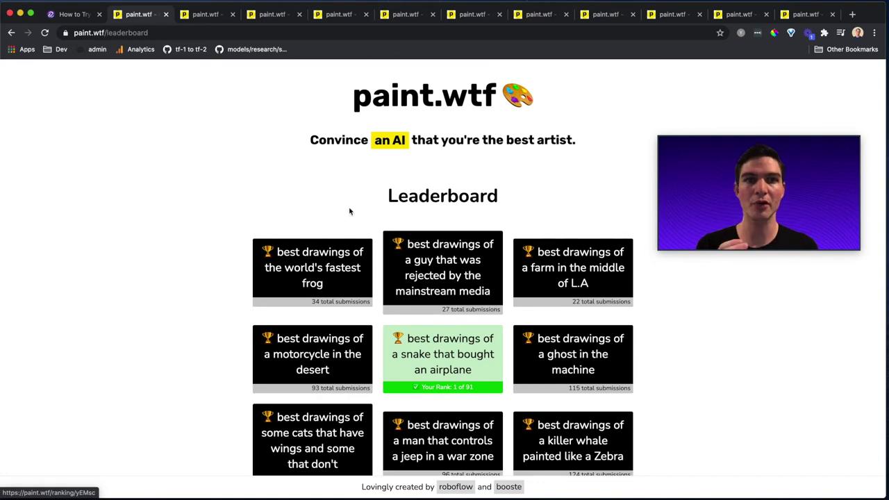
Skim the Roboflow blog article on trying OpenAI's CLIP, then return to the paint.wtf leaderboard.
left_click(72, 15)
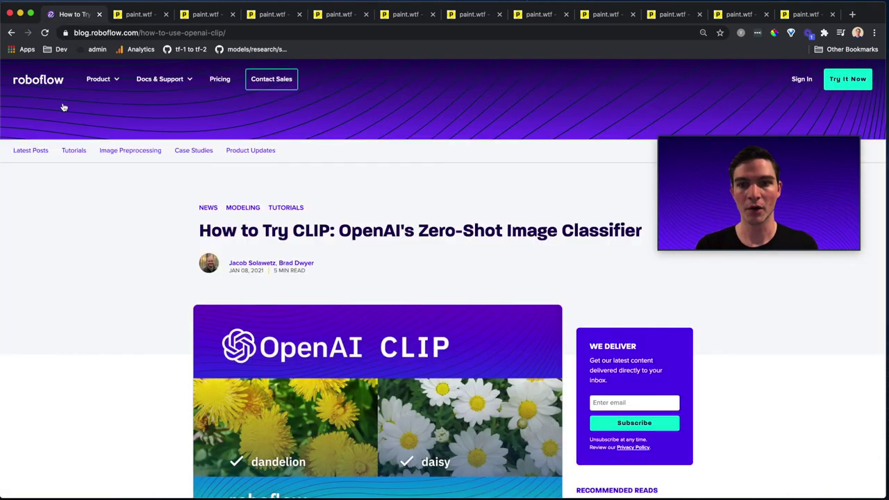
scroll(35, 312, "down", 5)
scroll(153, 341, "down", 15)
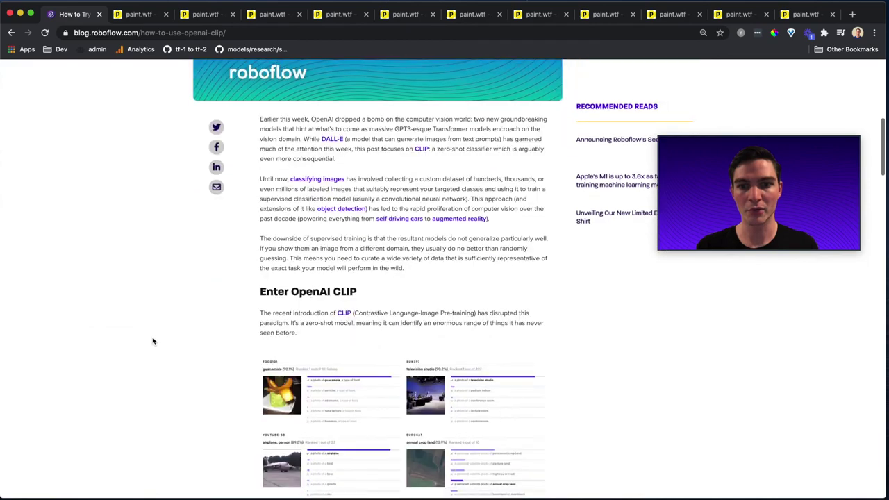
scroll(154, 342, "down", 1)
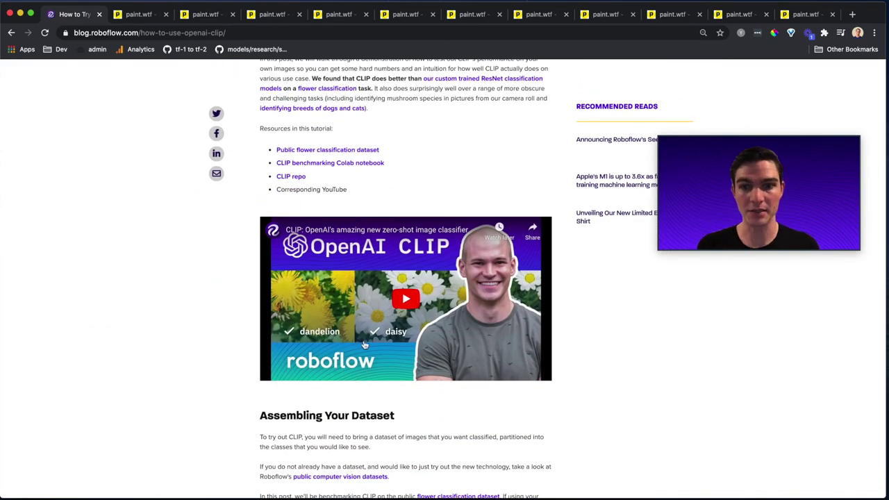
scroll(365, 345, "up", 20)
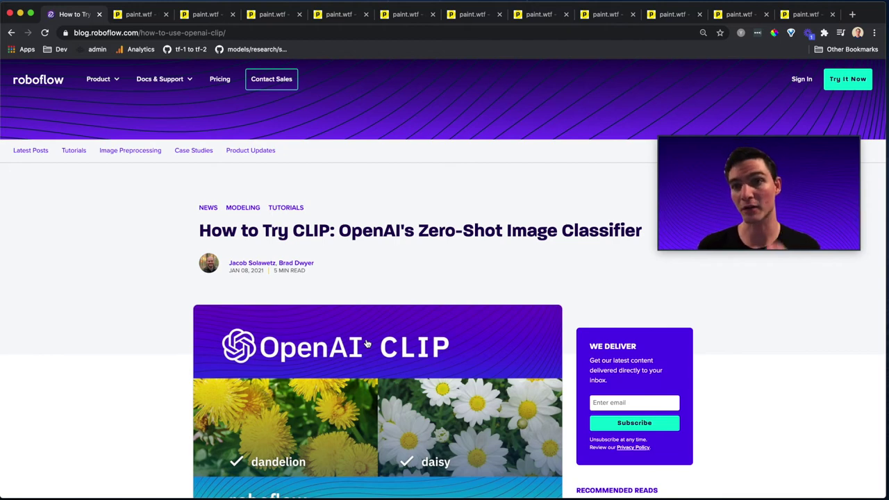
left_click(139, 14)
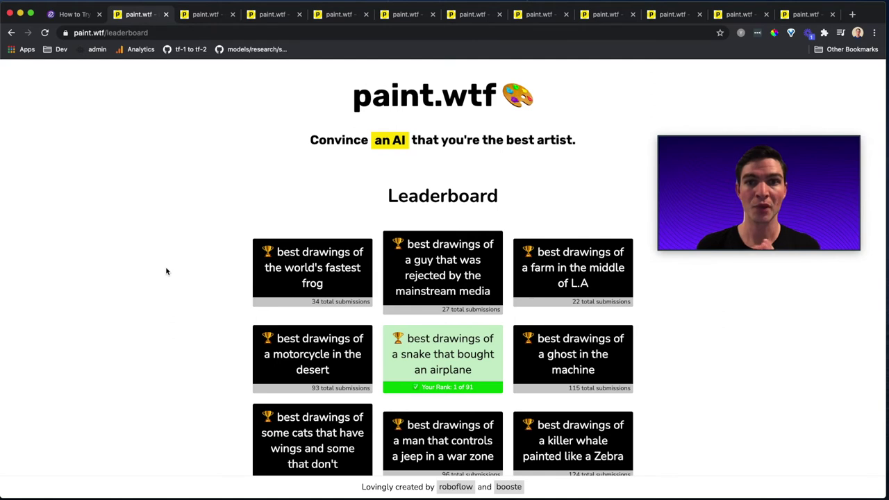